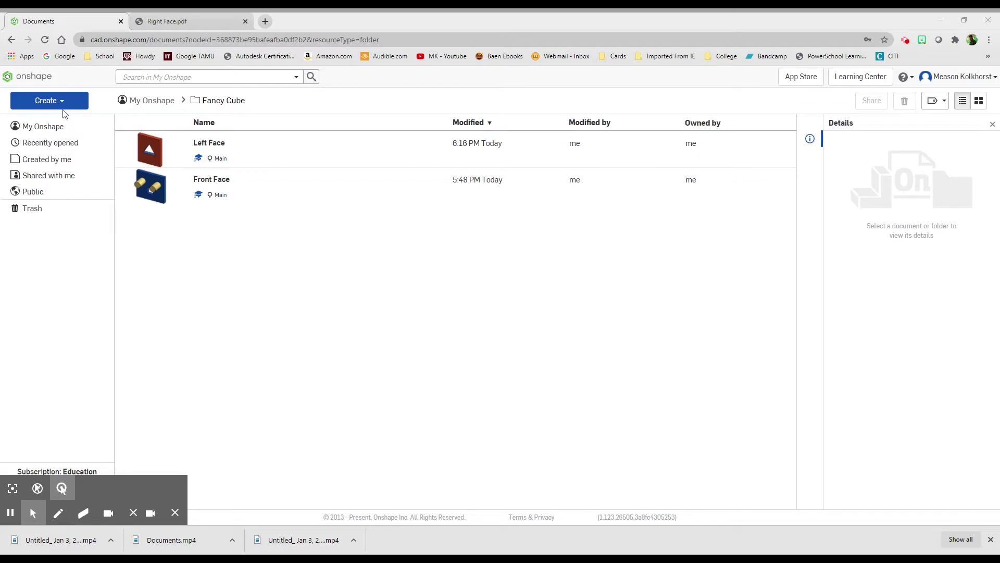
Step: Create a new Onshape document named 'Right Face'
{"action": "left_click", "coordinate": [57, 103]}
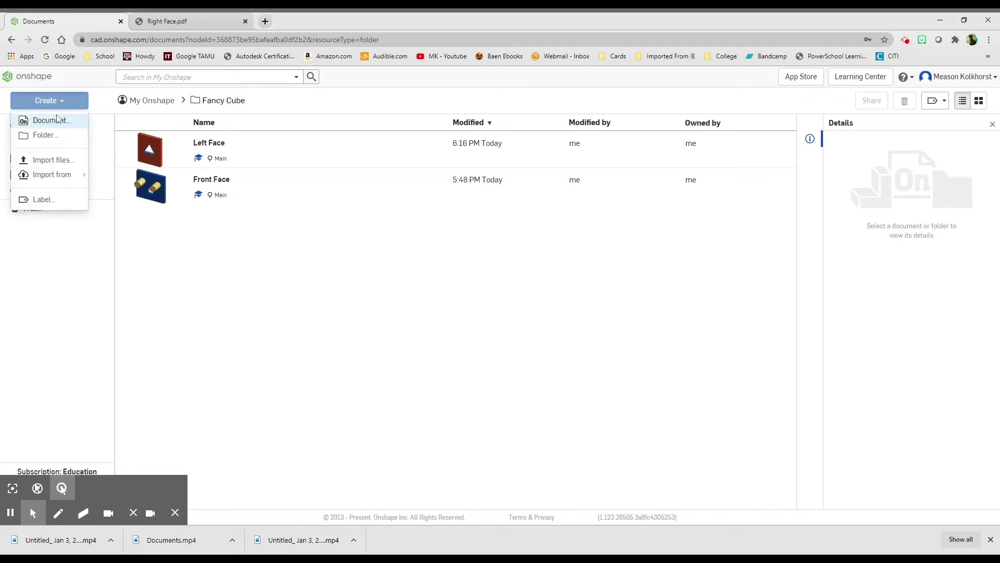
{"action": "left_click", "coordinate": [57, 120]}
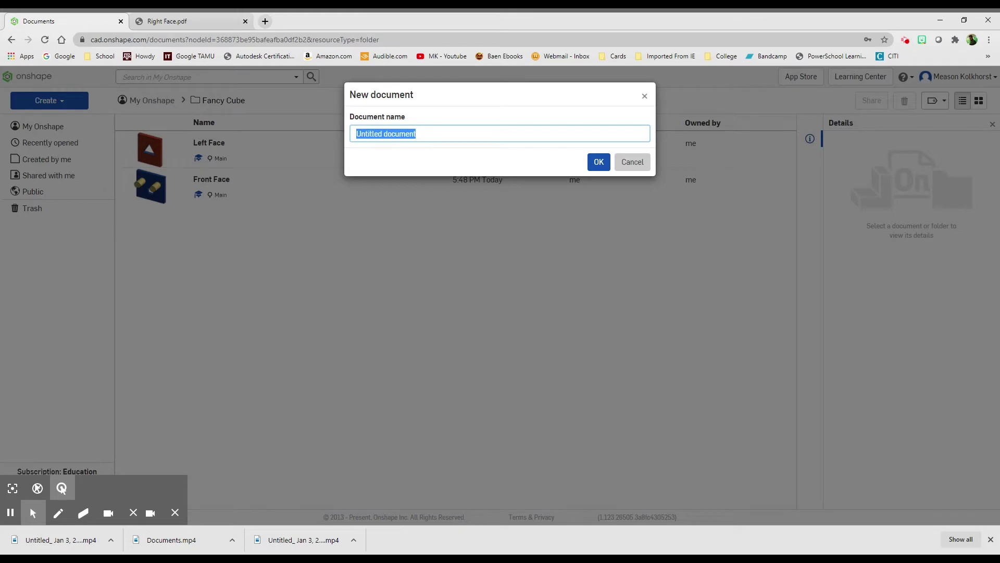
{"action": "type", "text": "Right Face"}
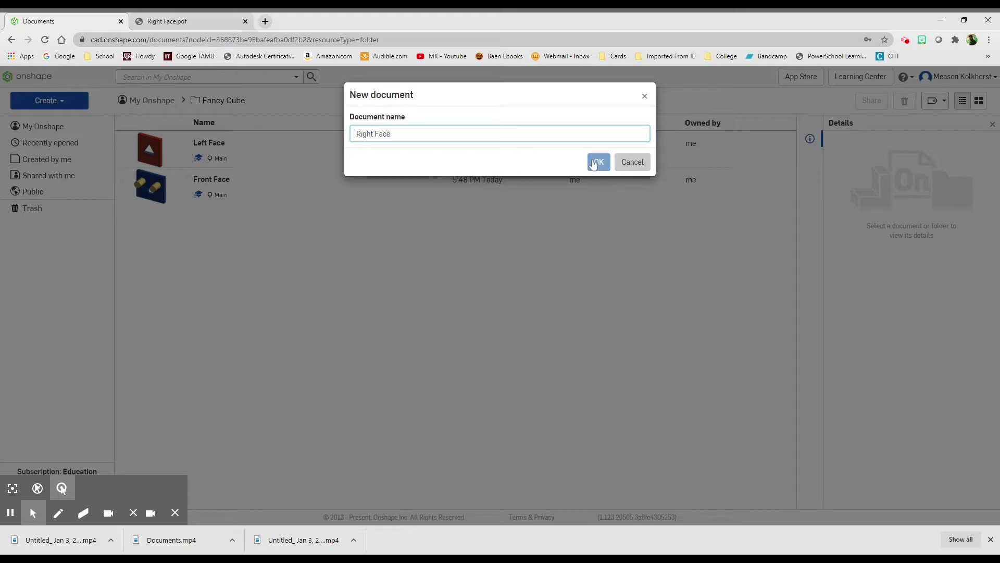
{"action": "left_click", "coordinate": [599, 161]}
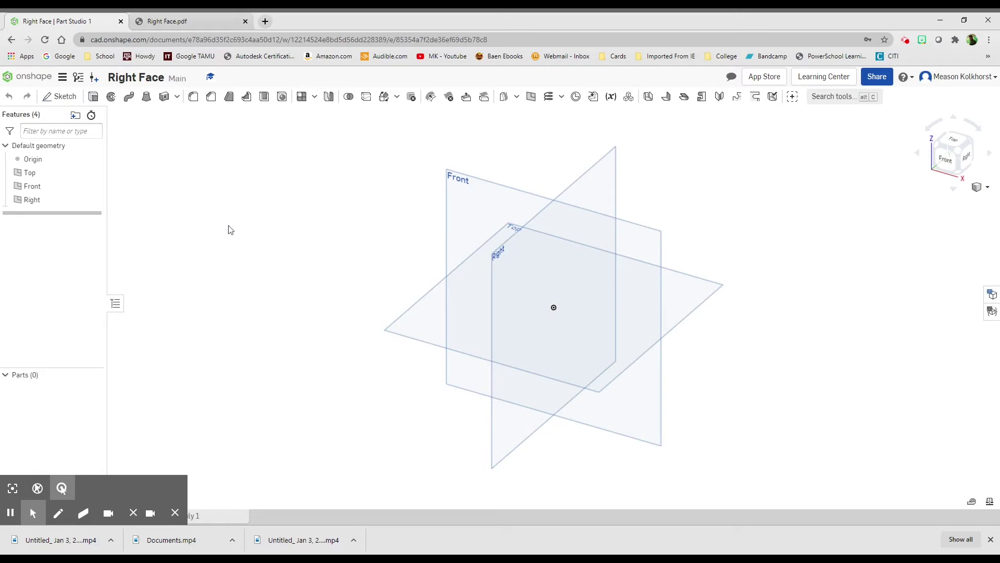
Step: Switch to the Right Face.pdf tab to review the dimensioned views
{"action": "left_click", "coordinate": [213, 21]}
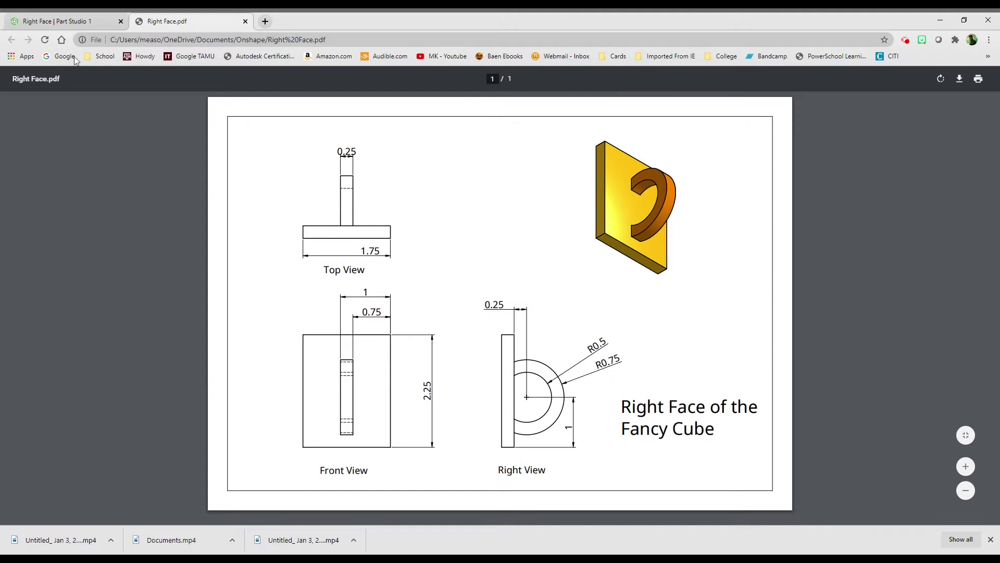
Step: Back in Onshape, start a sketch on the Front plane and view it face-on
{"action": "left_click", "coordinate": [52, 20]}
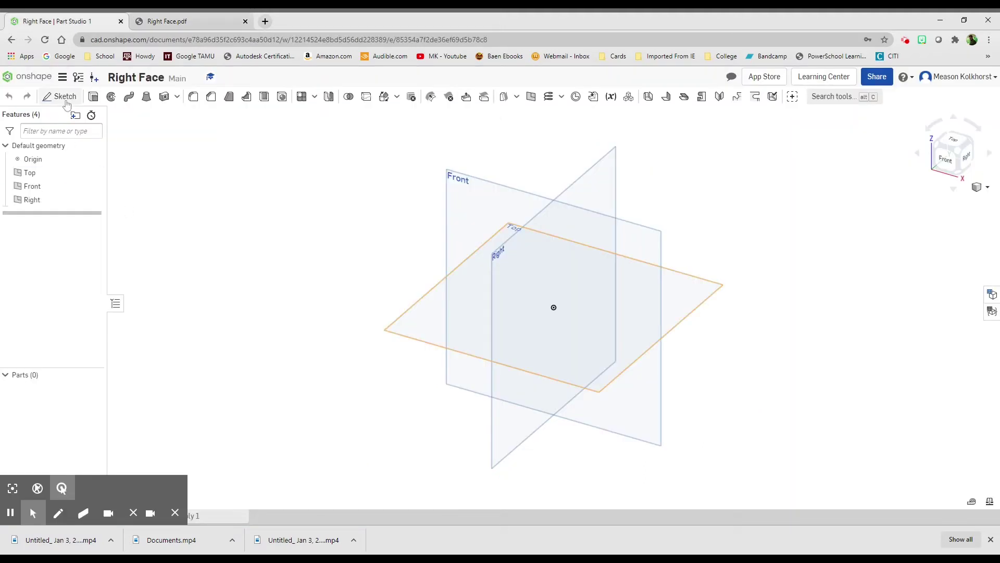
{"action": "left_click", "coordinate": [64, 99]}
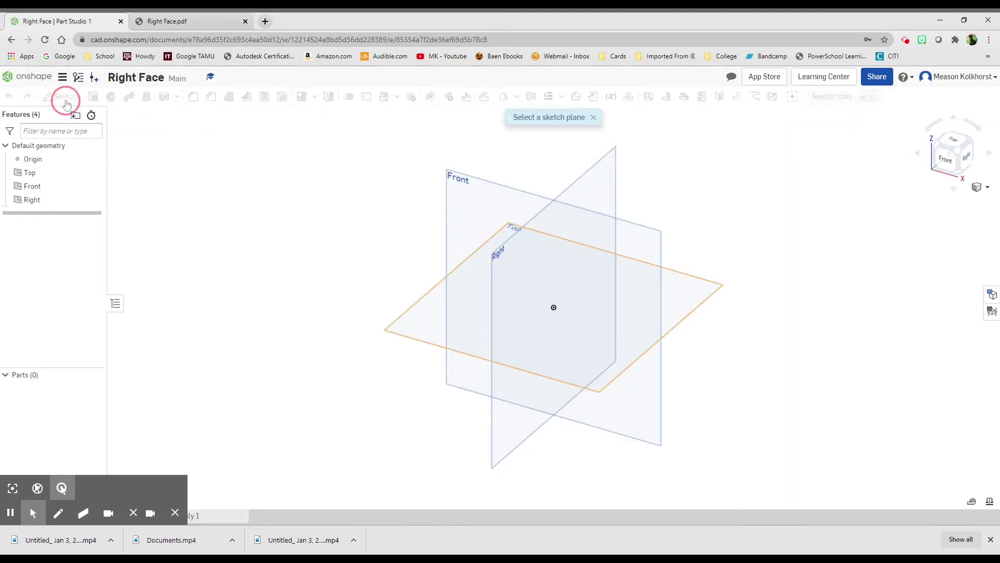
{"action": "left_click", "coordinate": [38, 192]}
{"action": "left_click", "coordinate": [945, 165]}
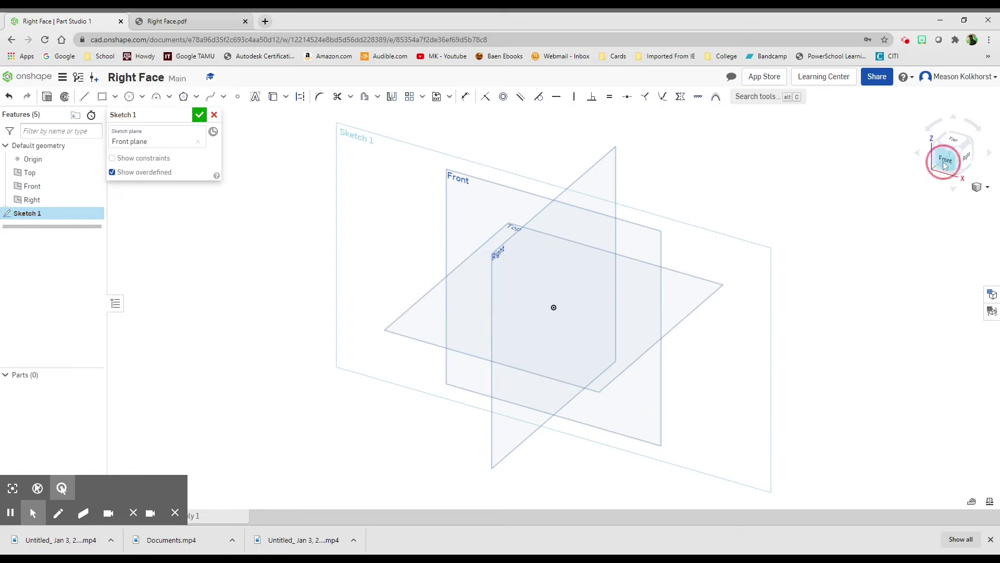
Step: Draw a corner rectangle from the origin sized 1.75 wide by 2.25 tall
{"action": "left_click", "coordinate": [103, 96]}
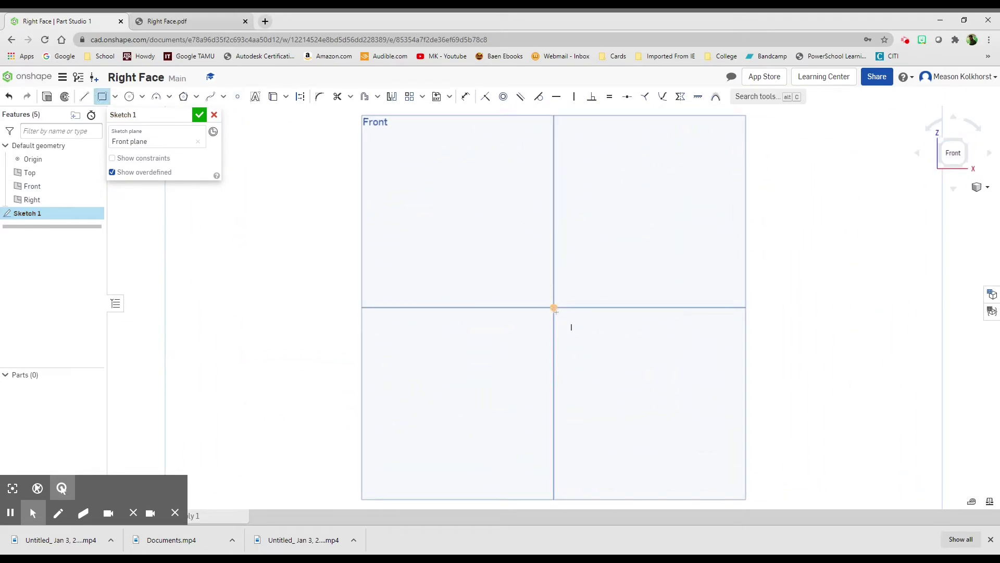
{"action": "left_click_drag", "start_coordinate": [554, 308], "coordinate": [649, 198]}
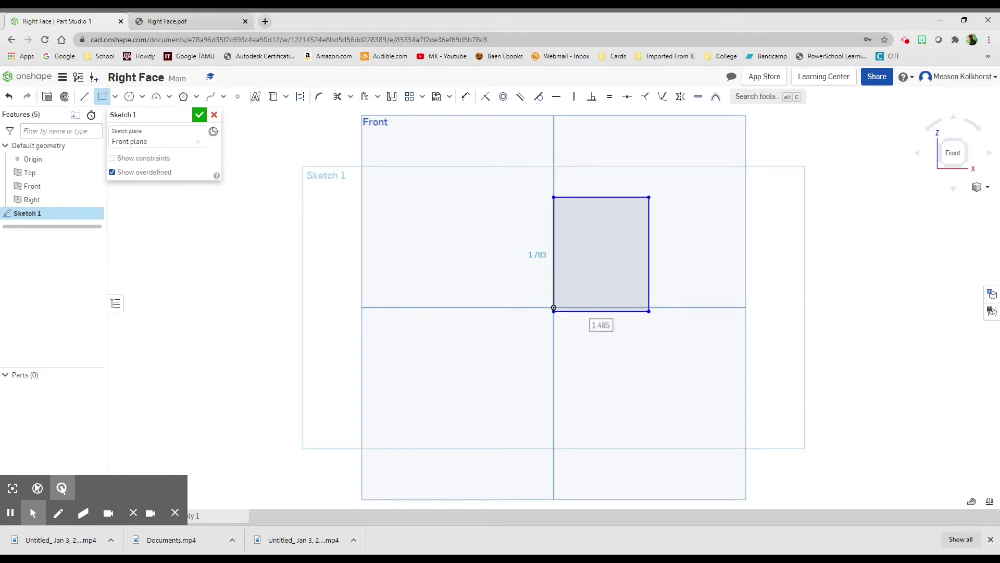
{"action": "type", "text": "1"}
{"action": "key", "text": "Tab"}
{"action": "type", "text": "2"}
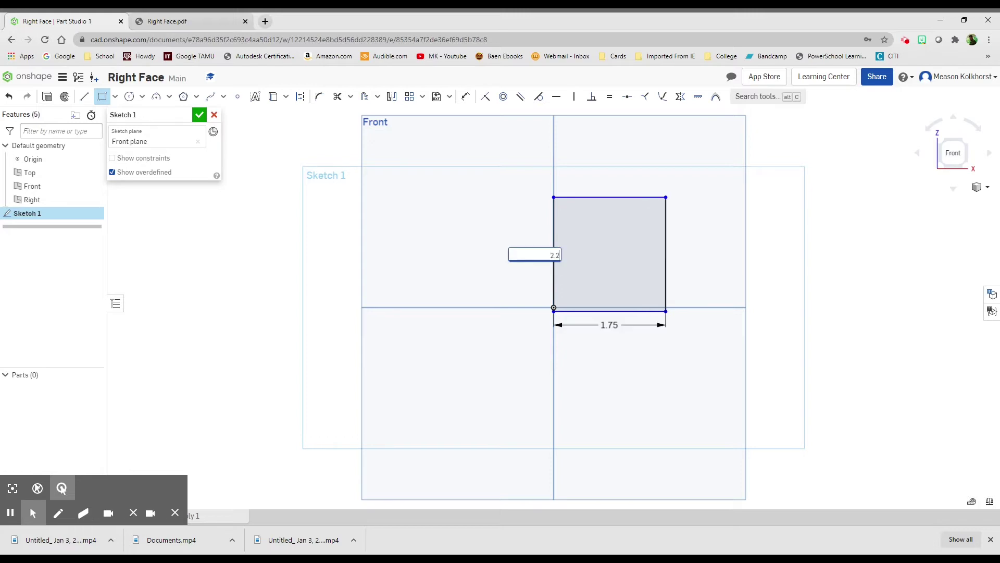
{"action": "key", "text": "Return"}
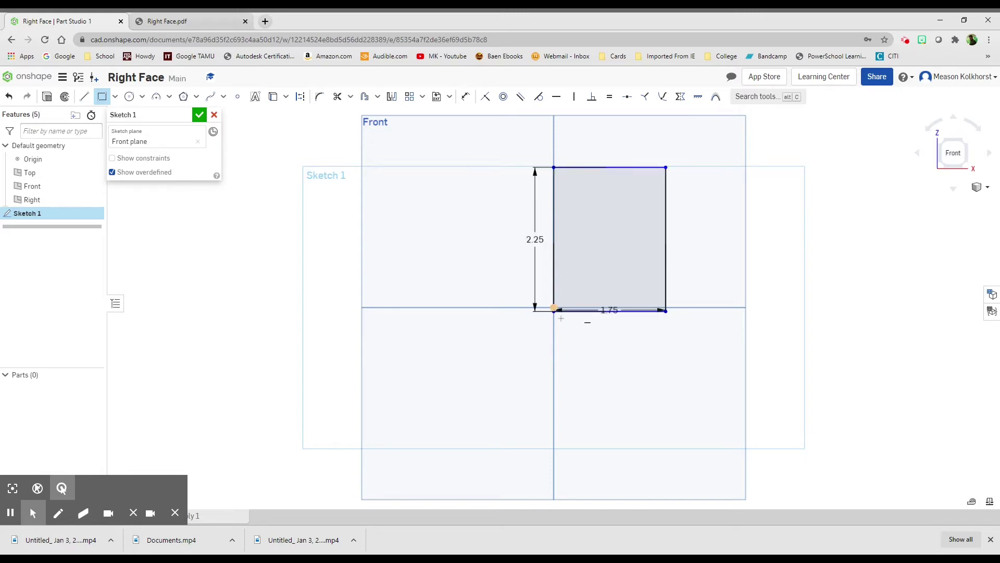
{"action": "scroll", "coordinate": [561, 319], "scroll_direction": "up", "scroll_amount": 8}
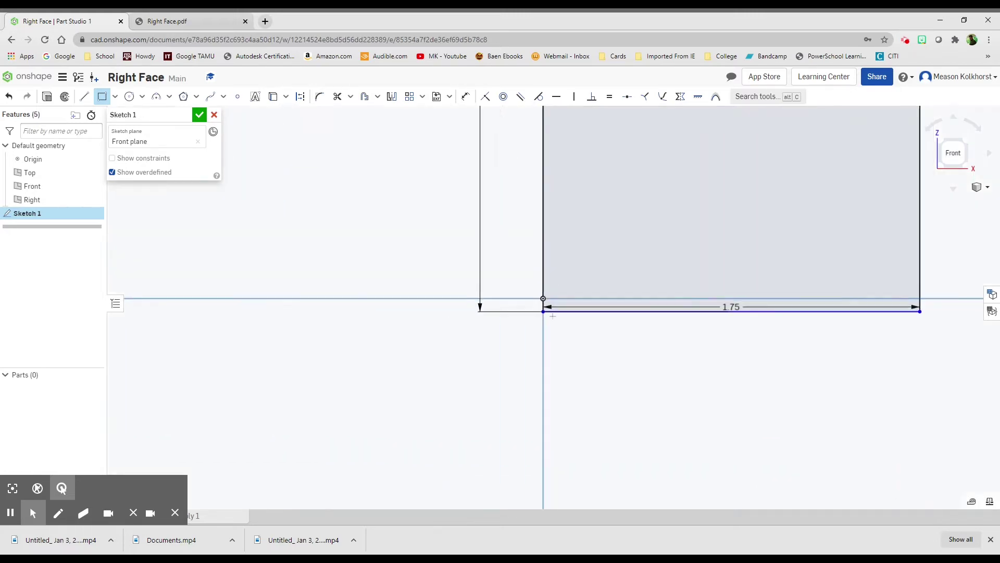
{"action": "scroll", "coordinate": [553, 316], "scroll_direction": "up", "scroll_amount": 3}
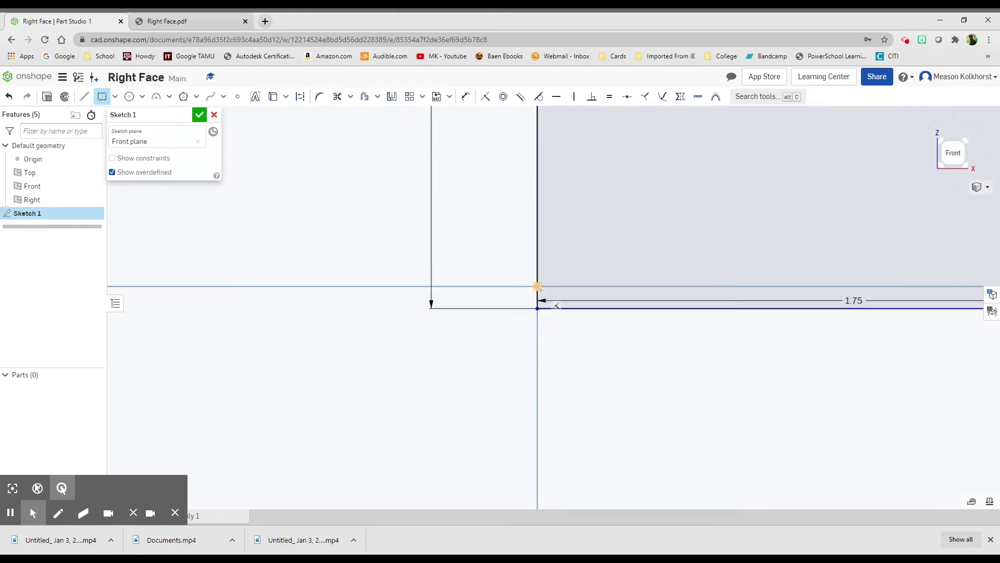
Step: Try constraining the rectangle's lower-left corner and left edge coincident with the origin
{"action": "left_click", "coordinate": [541, 299]}
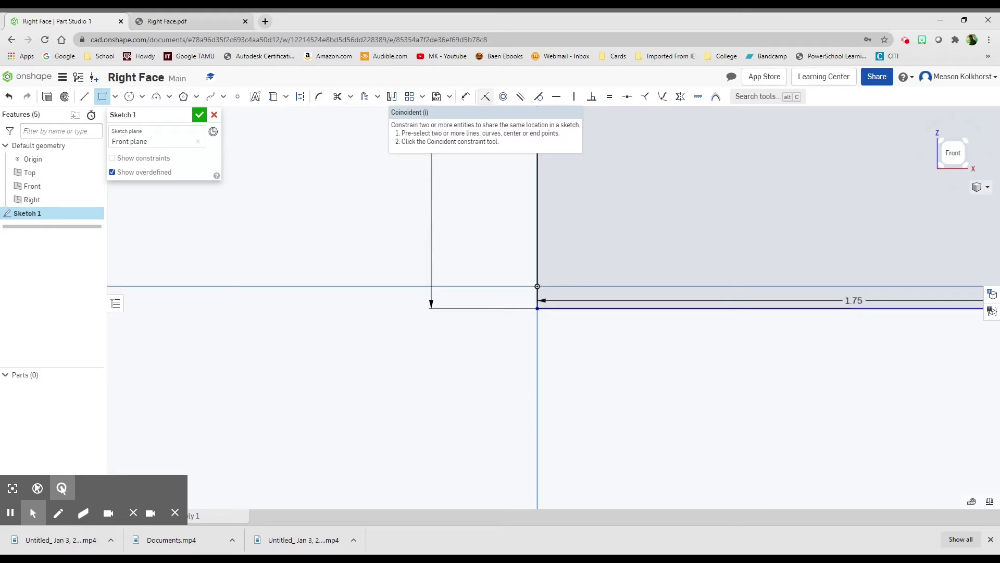
{"action": "left_click", "coordinate": [485, 96]}
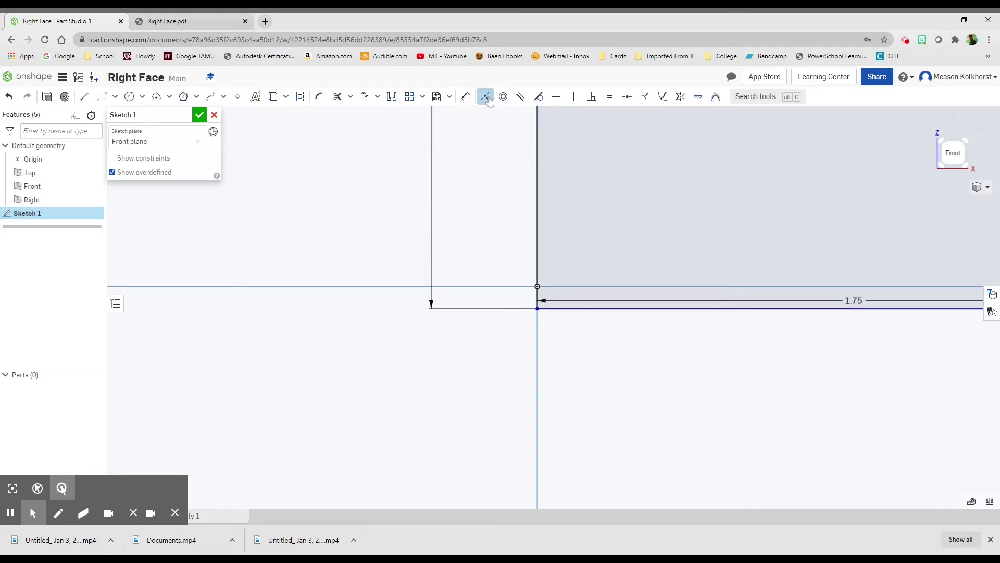
{"action": "left_click", "coordinate": [537, 308]}
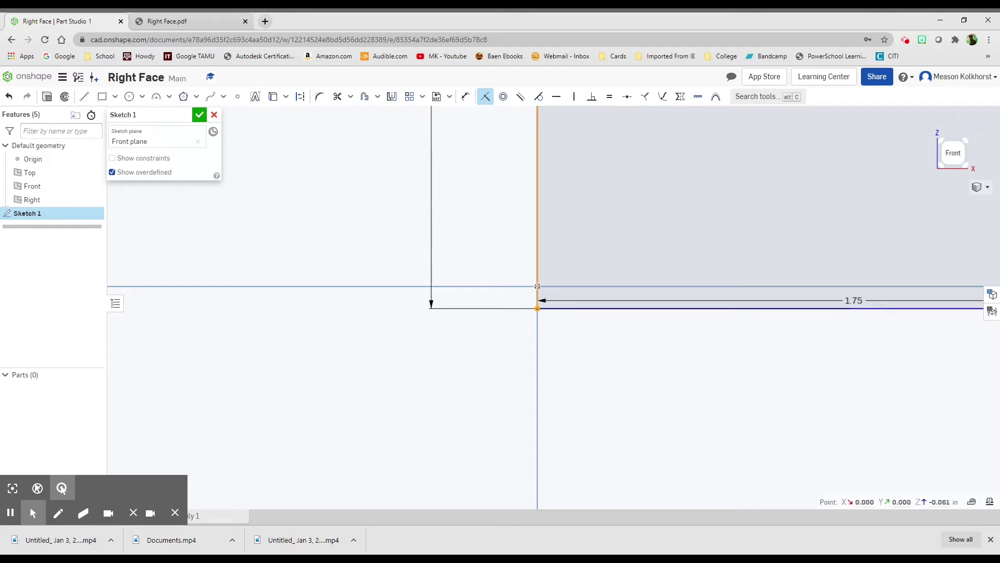
{"action": "left_click", "coordinate": [539, 286]}
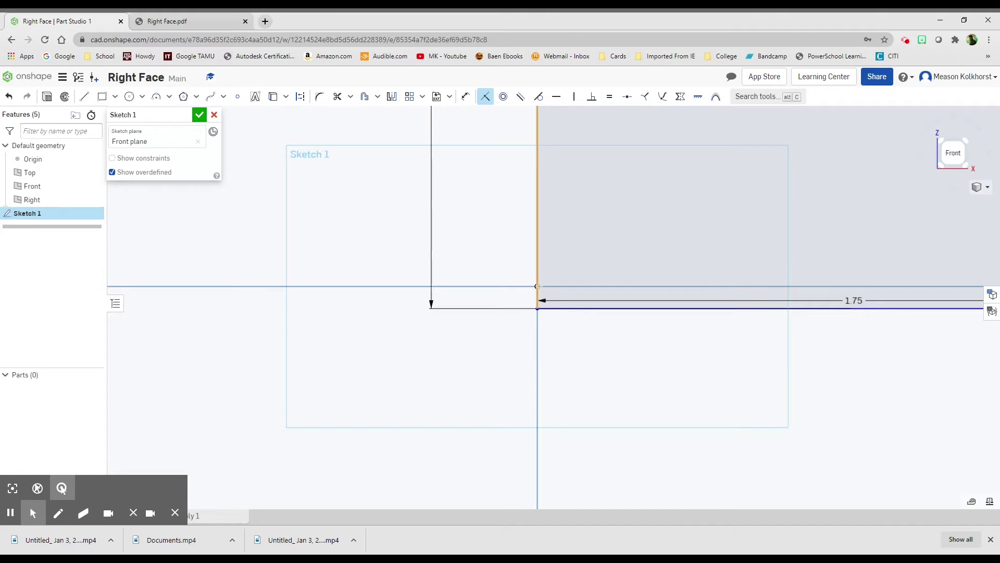
{"action": "left_click", "coordinate": [486, 98]}
{"action": "left_click", "coordinate": [538, 309]}
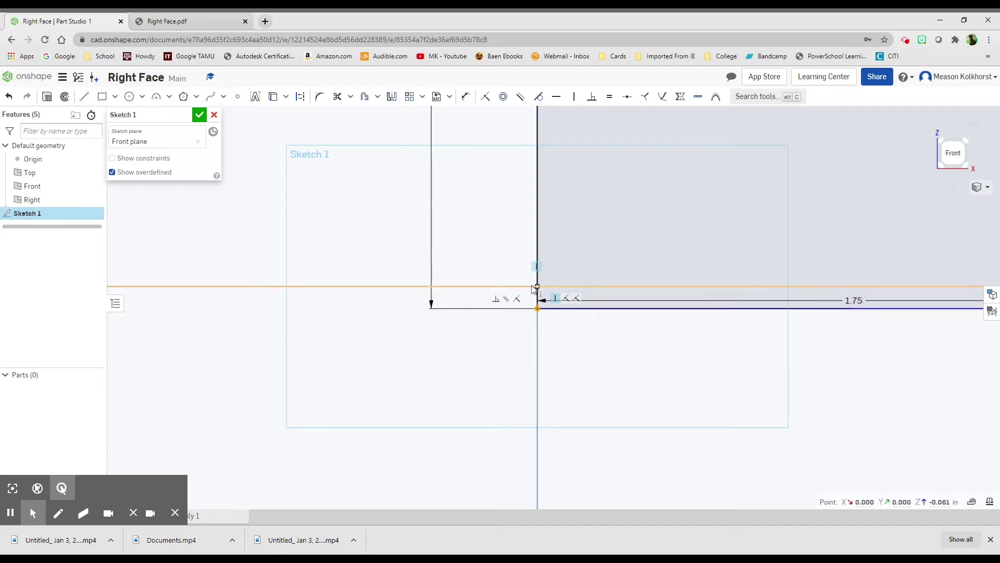
{"action": "left_click", "coordinate": [533, 287]}
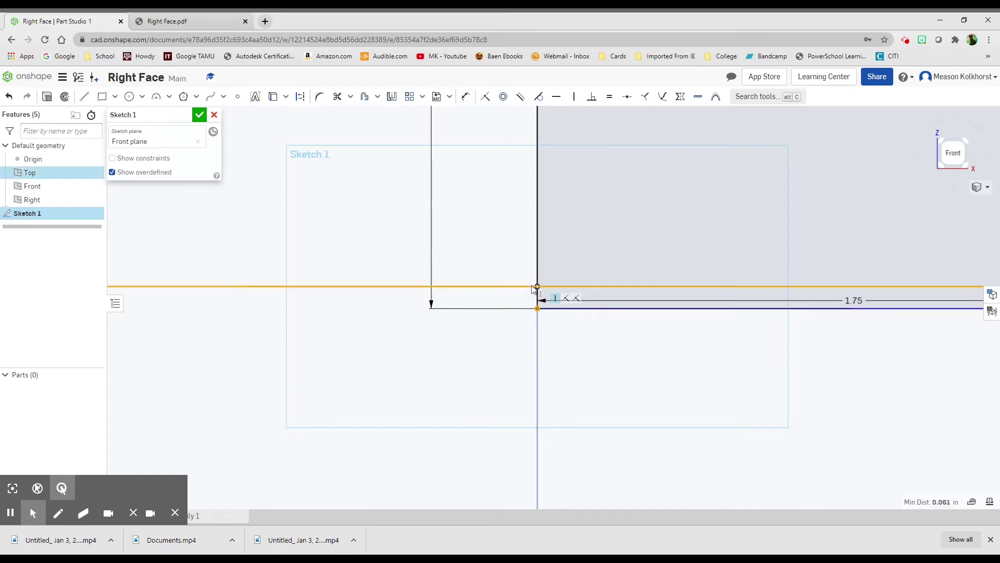
{"action": "left_click", "coordinate": [538, 289]}
{"action": "left_click", "coordinate": [538, 288]}
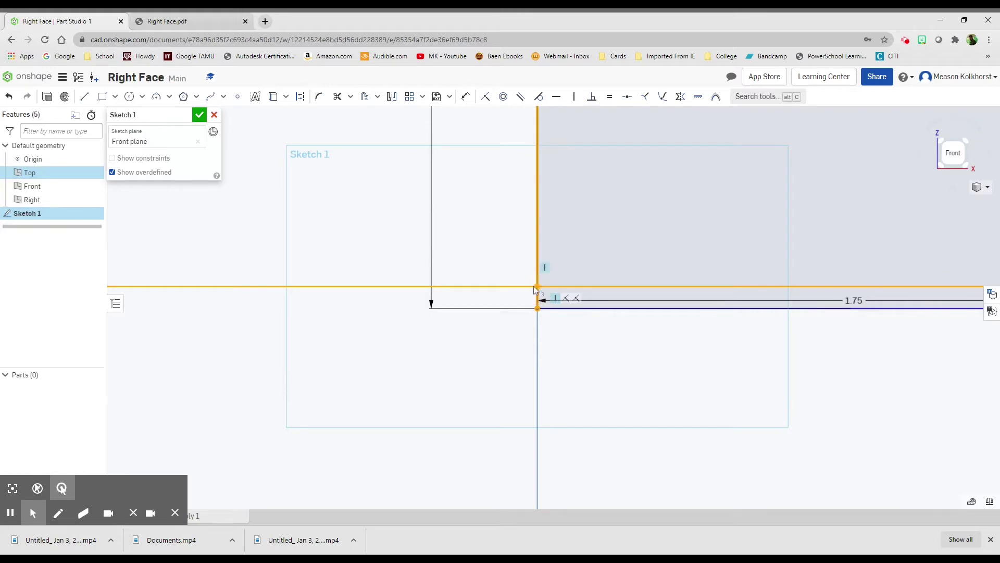
{"action": "left_click", "coordinate": [537, 287]}
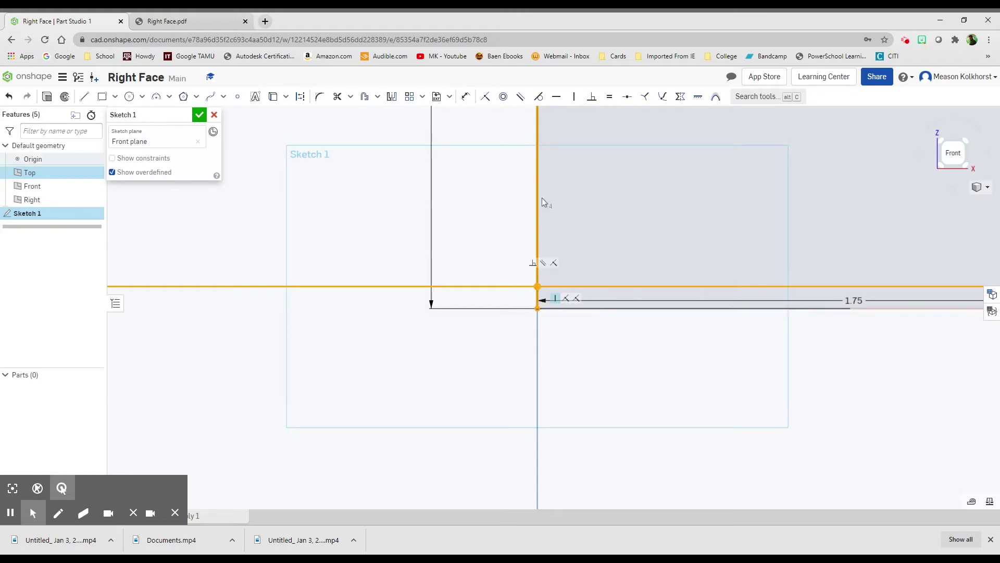
{"action": "left_click", "coordinate": [486, 97]}
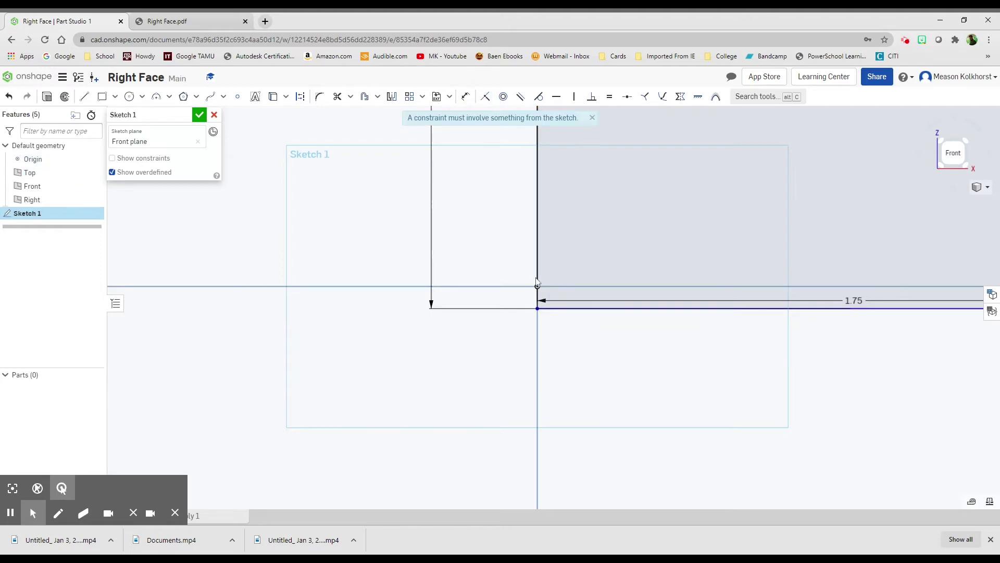
Step: Remove the 2.25 height dimension and make the lower-left corner coincident with the origin
{"action": "left_click", "coordinate": [540, 290]}
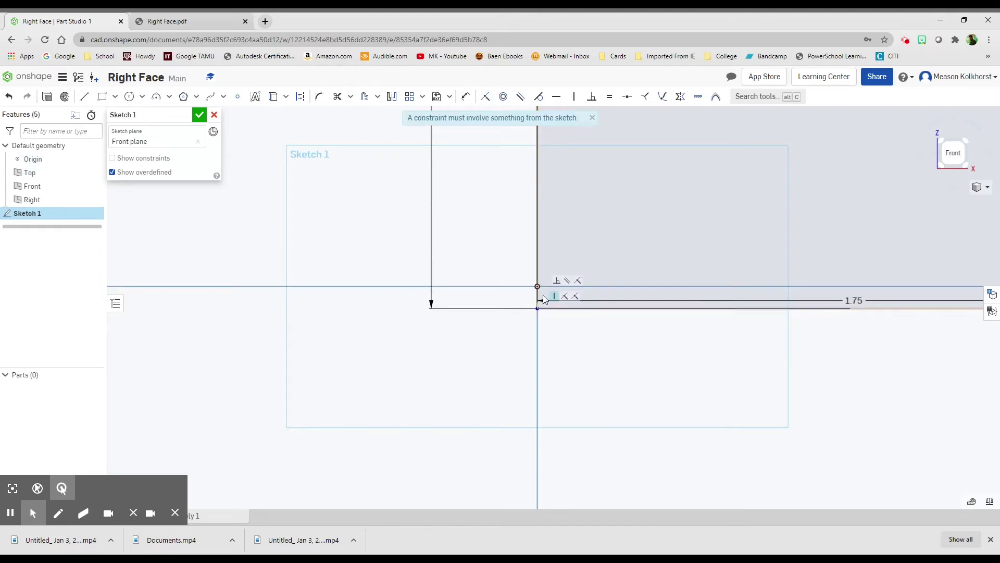
{"action": "left_click", "coordinate": [539, 310]}
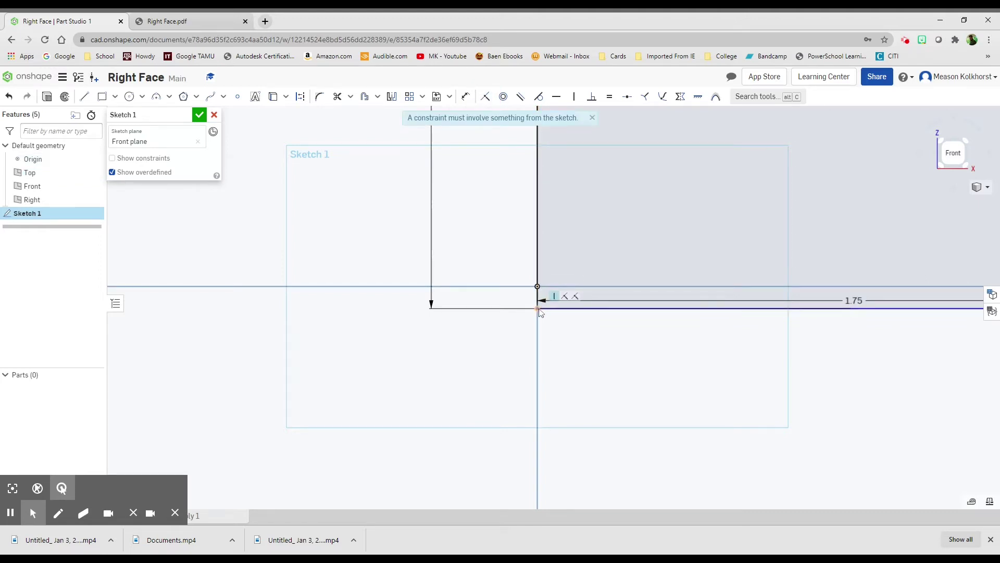
{"action": "key", "text": "ctrl+z"}
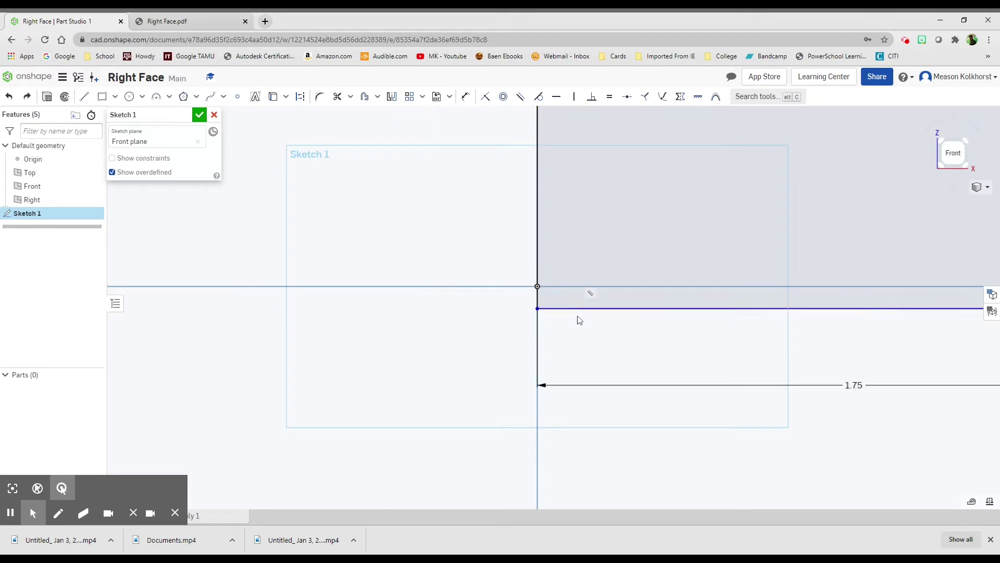
{"action": "left_click", "coordinate": [486, 99]}
{"action": "left_click", "coordinate": [537, 308]}
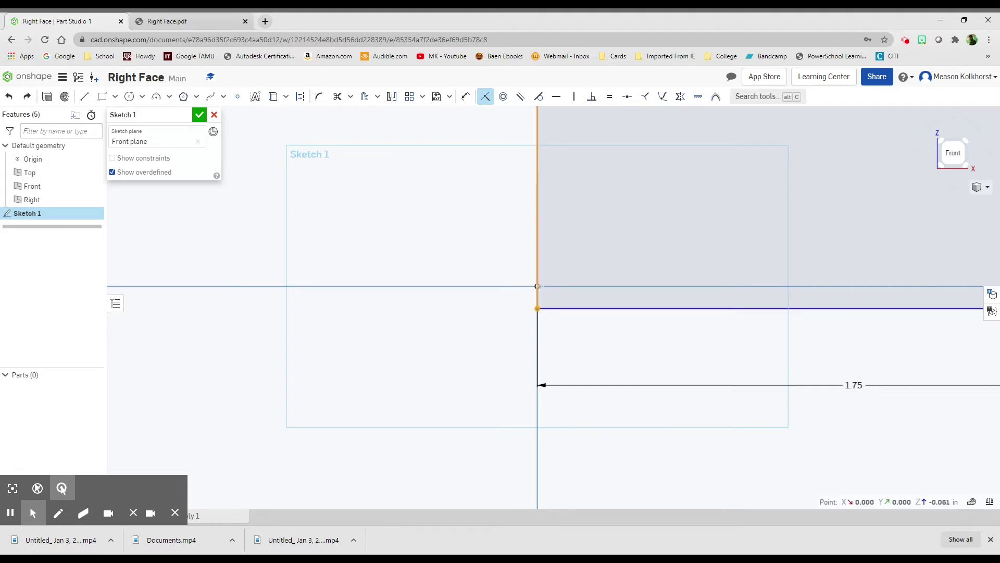
{"action": "scroll", "coordinate": [537, 286], "scroll_direction": "up", "scroll_amount": 4}
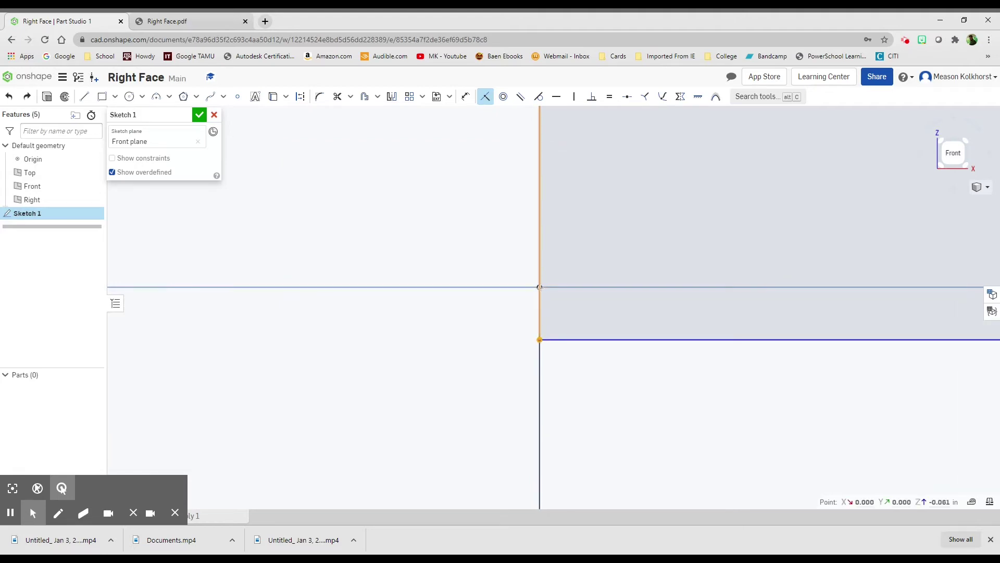
{"action": "left_click", "coordinate": [540, 287]}
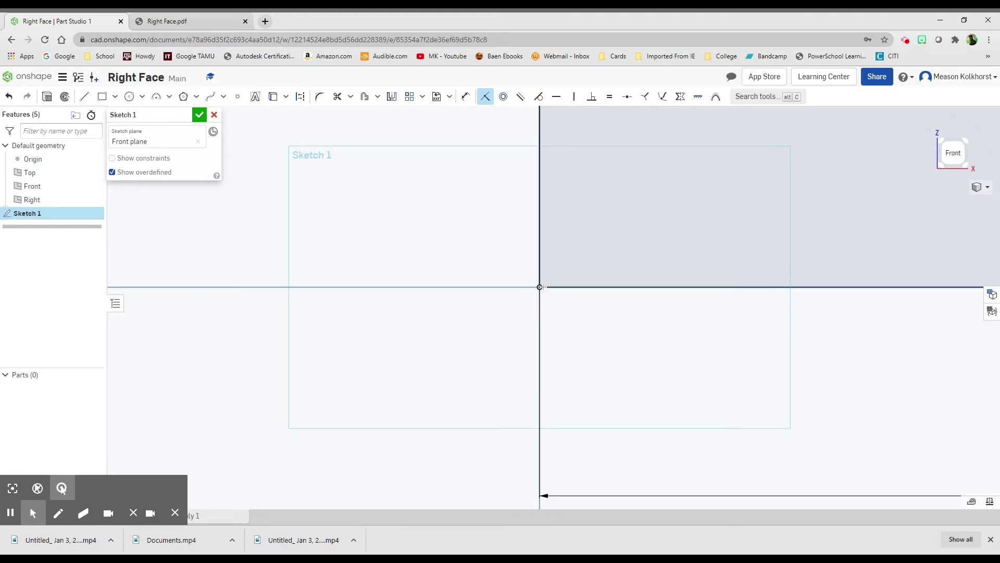
{"action": "scroll", "coordinate": [540, 287], "scroll_direction": "down", "scroll_amount": 8}
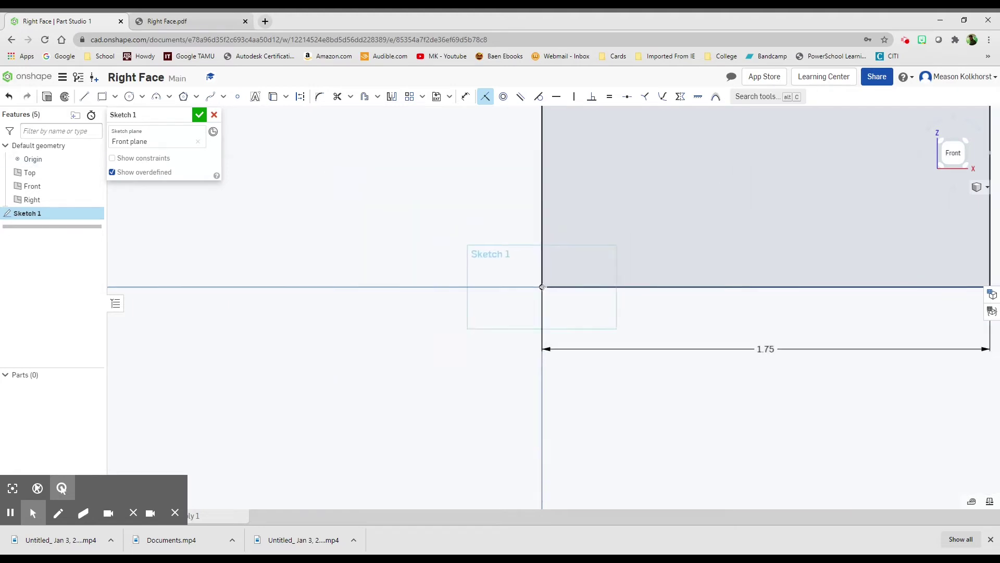
{"action": "scroll", "coordinate": [542, 286], "scroll_direction": "down", "scroll_amount": 2}
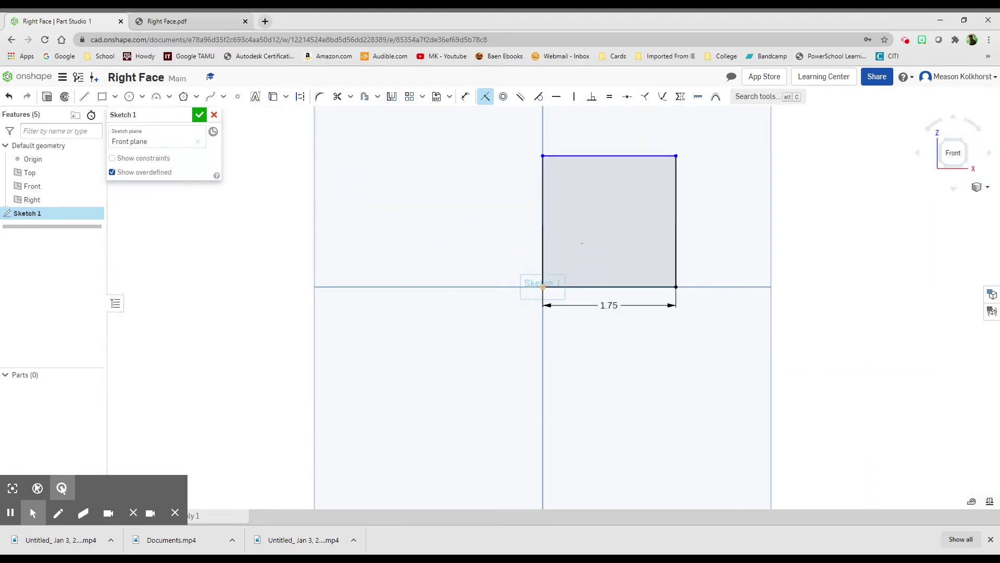
Step: Dimension the rectangle's left edge to a 2.25 height
{"action": "left_click", "coordinate": [466, 99]}
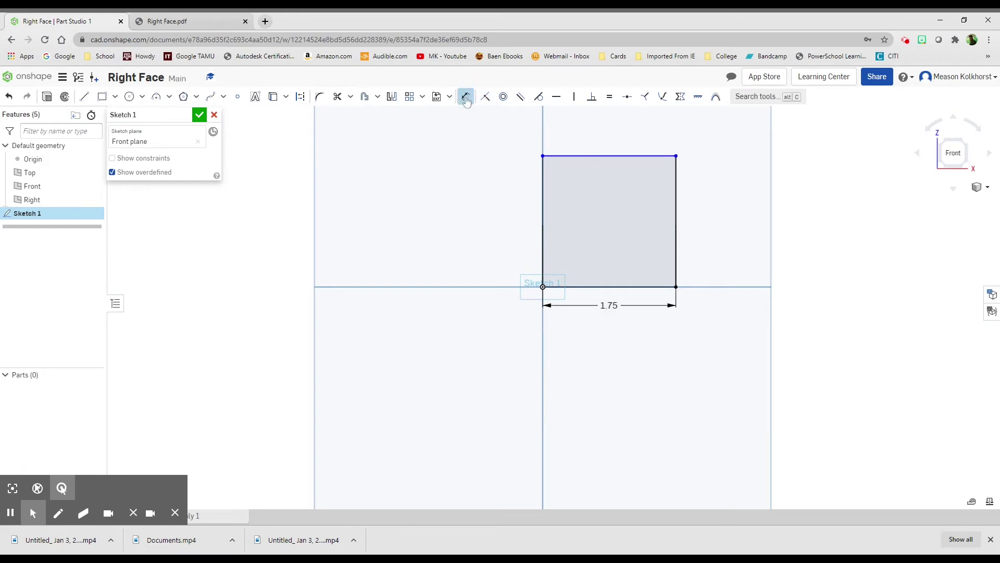
{"action": "left_click", "coordinate": [543, 195]}
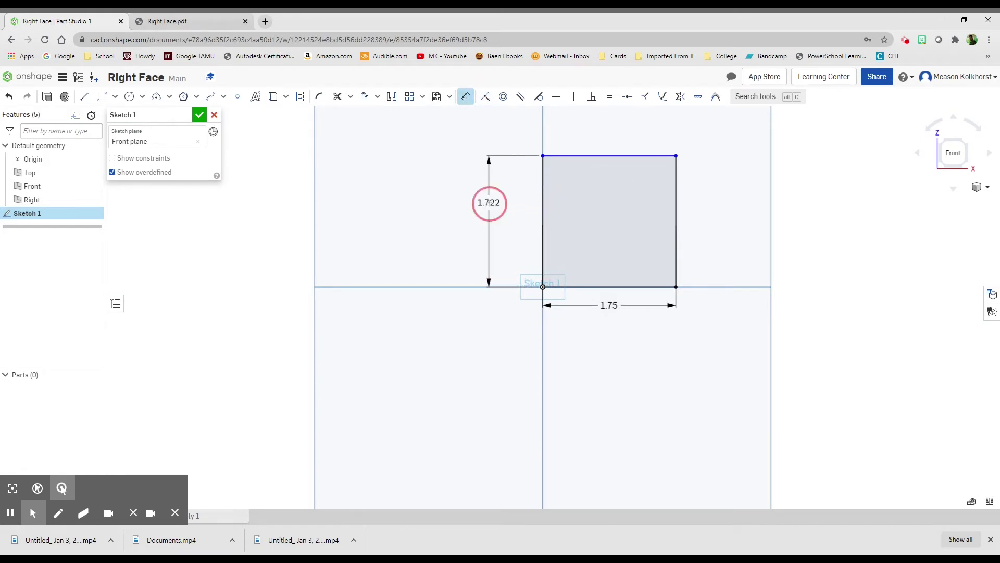
{"action": "left_click", "coordinate": [487, 203]}
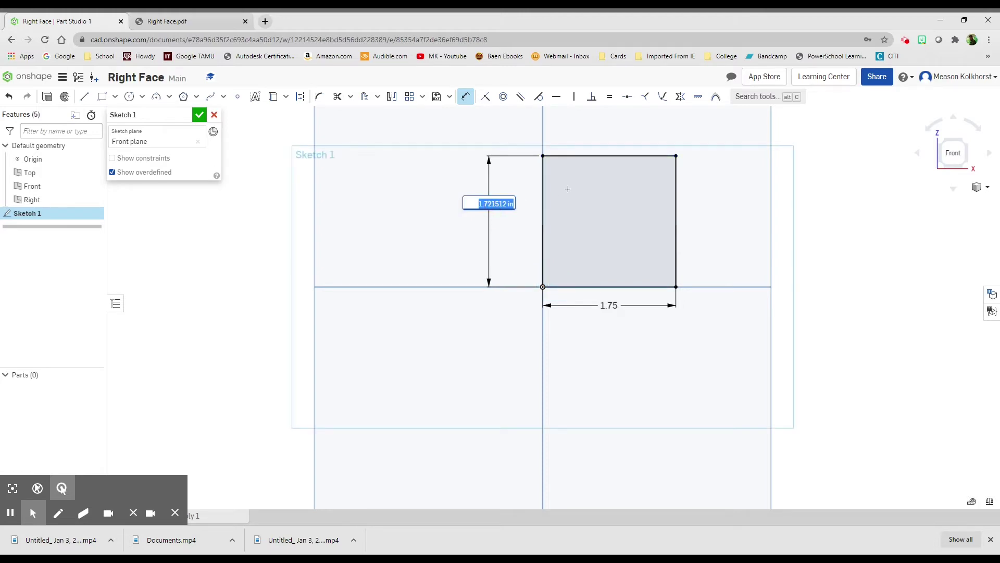
{"action": "type", "text": "2.25"}
{"action": "key", "text": "Return"}
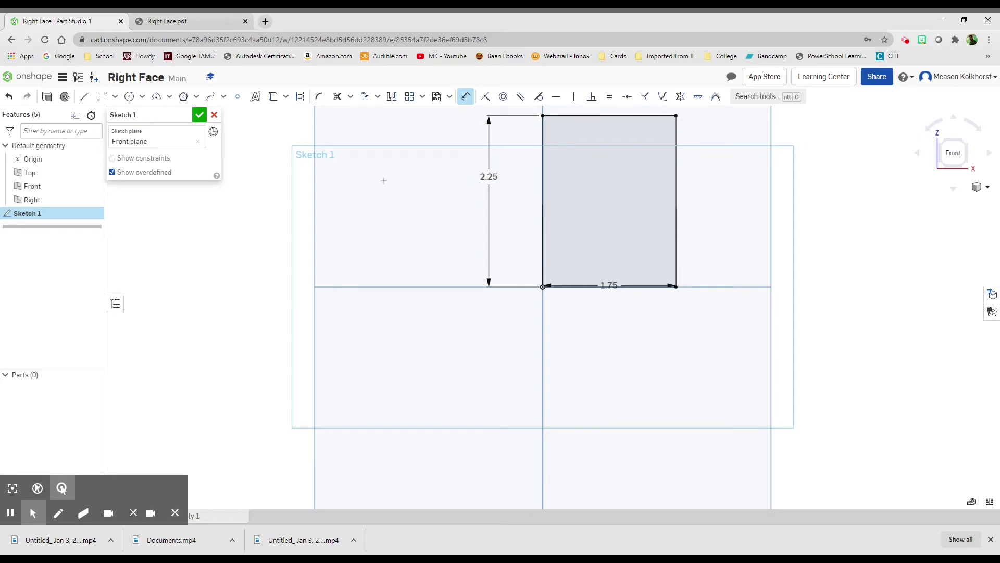
{"action": "mouse_move", "coordinate": [478, 213]}
{"action": "middle_mouse_down"}
{"action": "mouse_move", "coordinate": [443, 283]}
{"action": "mouse_move", "coordinate": [399, 323]}
{"action": "middle_mouse_up"}
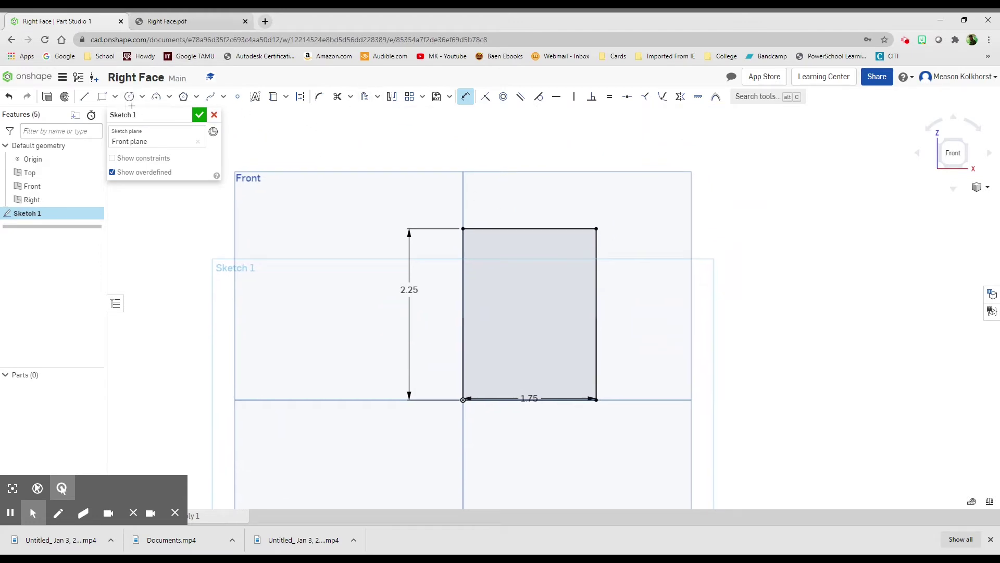
Step: Accept Sketch 1 and extrude its rectangle face to a 0.25 in depth, creating Part 1
{"action": "left_click", "coordinate": [199, 115]}
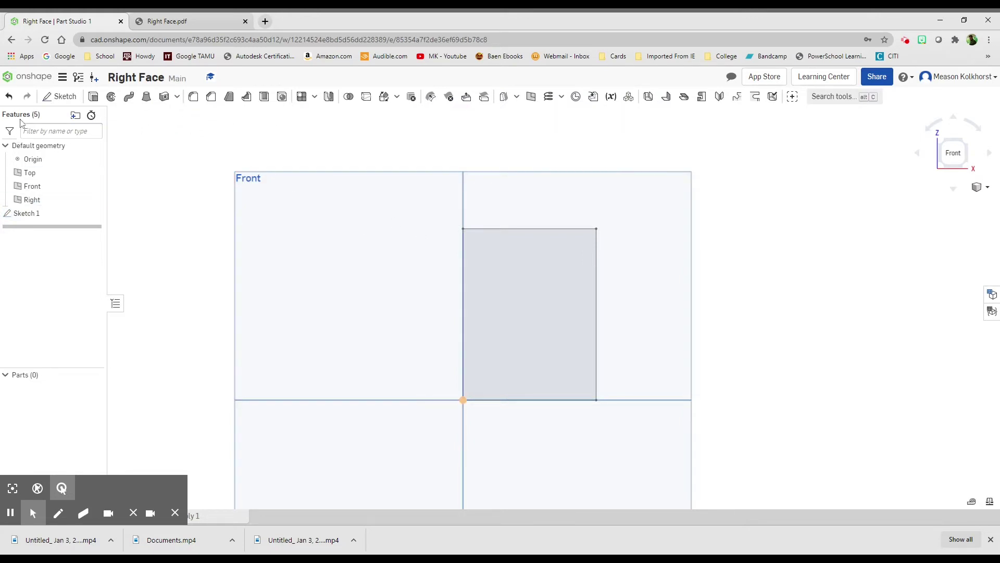
{"action": "left_click", "coordinate": [94, 97]}
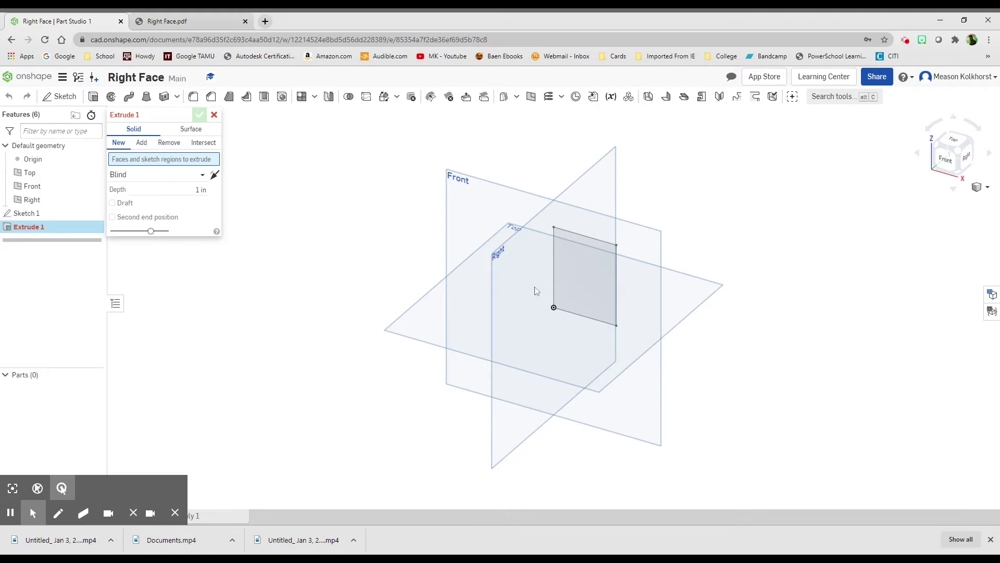
{"action": "left_click", "coordinate": [573, 265]}
{"action": "left_click", "coordinate": [200, 200]}
{"action": "key", "text": "BackSpace"}
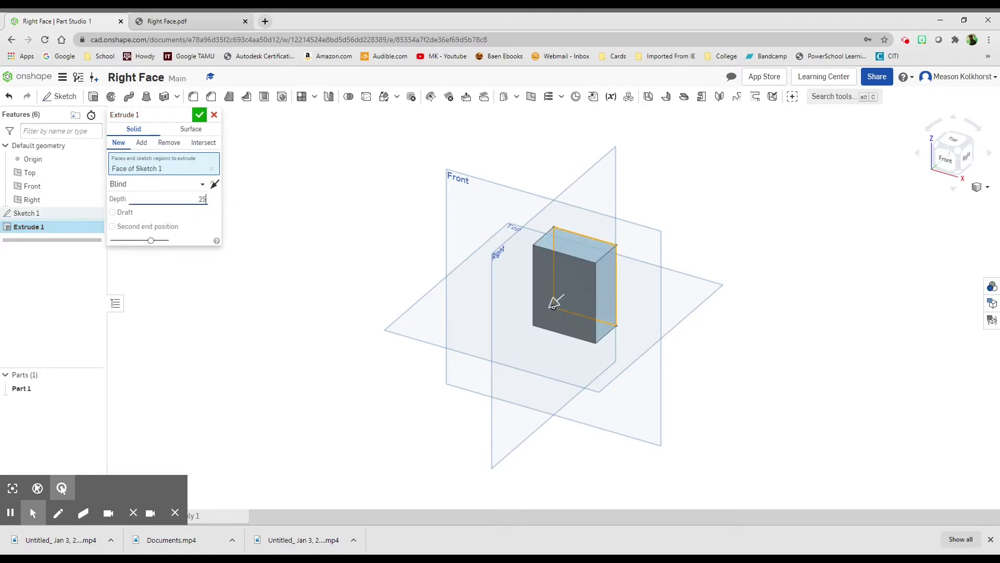
{"action": "type", "text": ".25"}
{"action": "key", "text": "Return"}
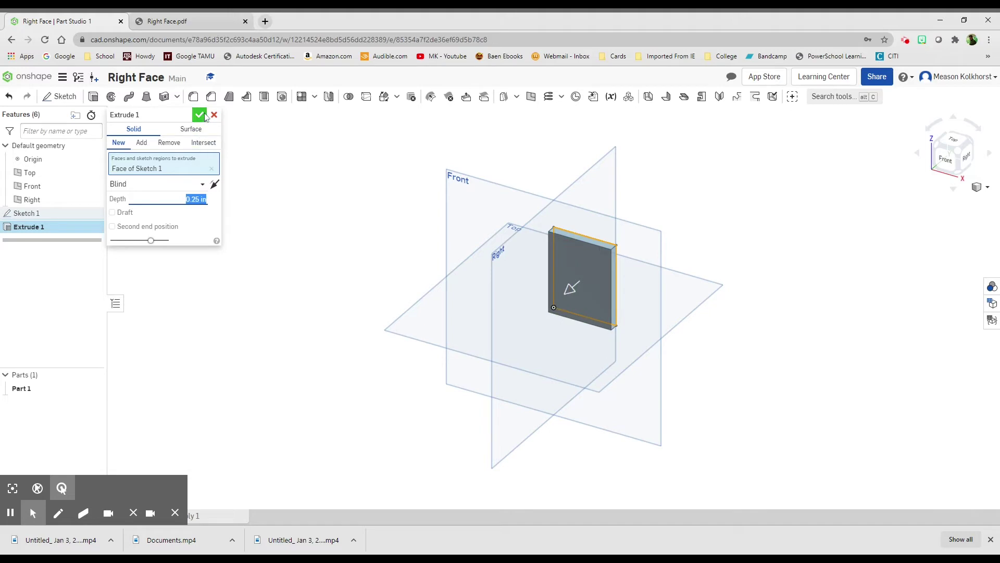
{"action": "left_click", "coordinate": [203, 115]}
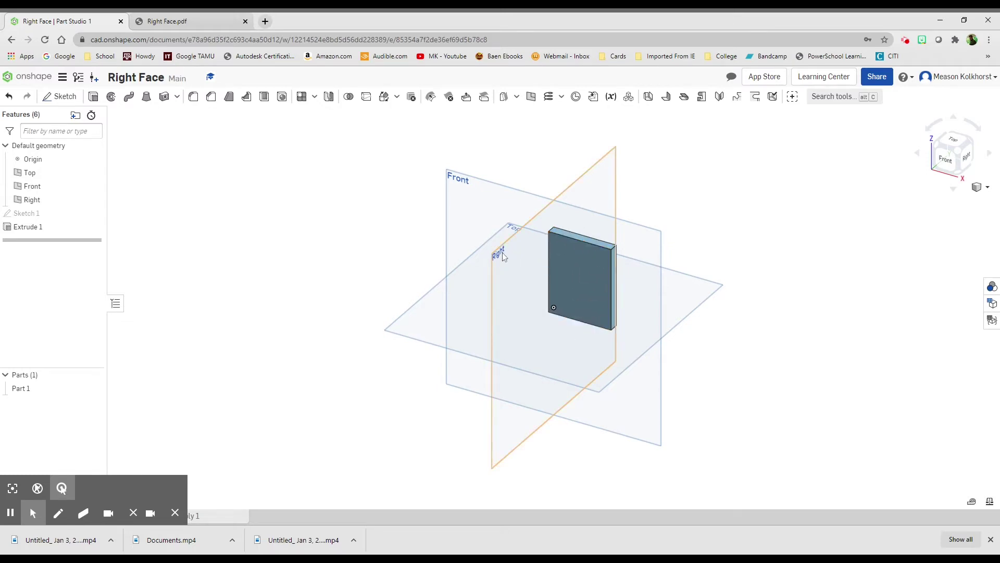
{"action": "left_click", "coordinate": [968, 156]}
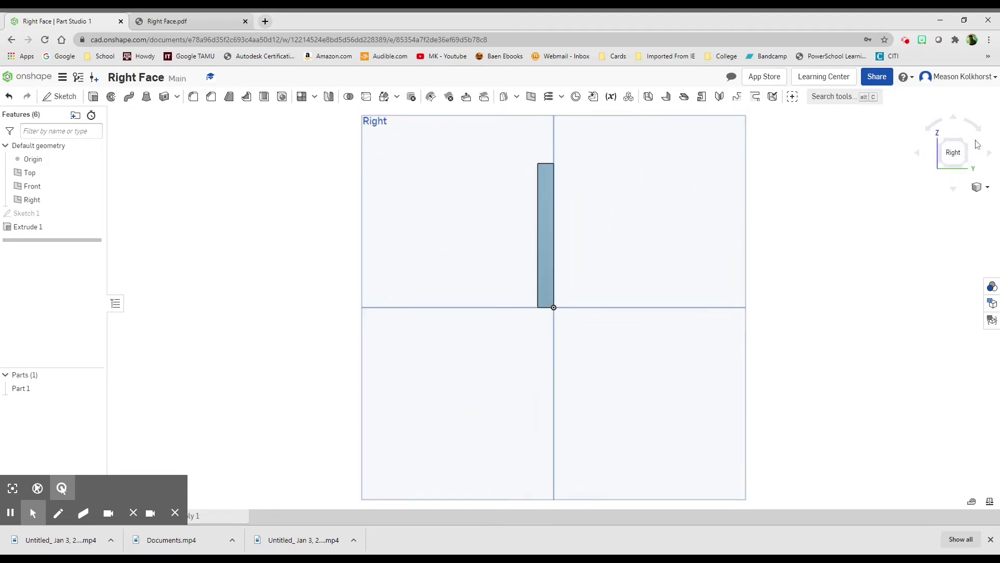
{"action": "left_click", "coordinate": [947, 147]}
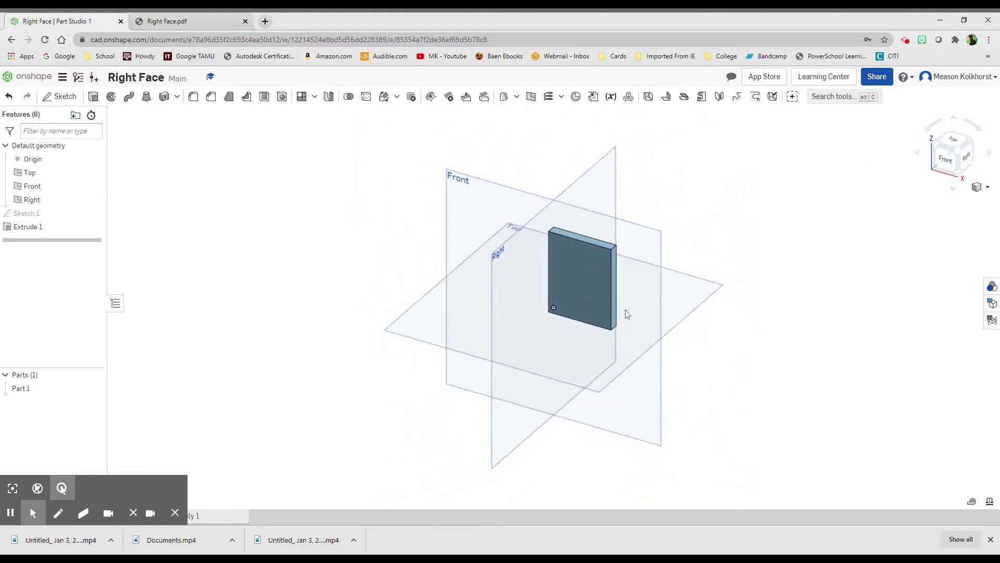
{"action": "scroll", "coordinate": [576, 289], "scroll_direction": "up", "scroll_amount": 3}
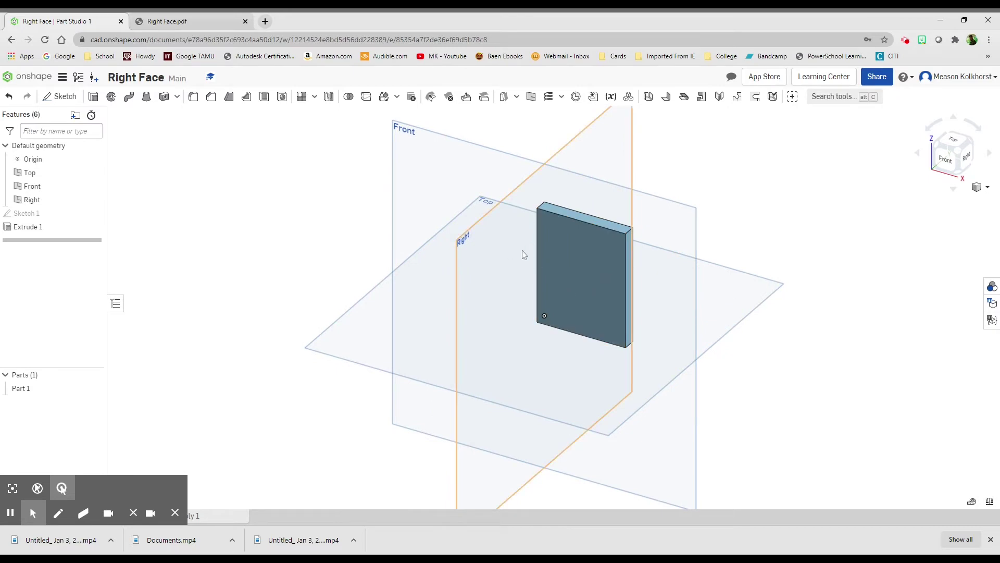
{"action": "left_click", "coordinate": [945, 162]}
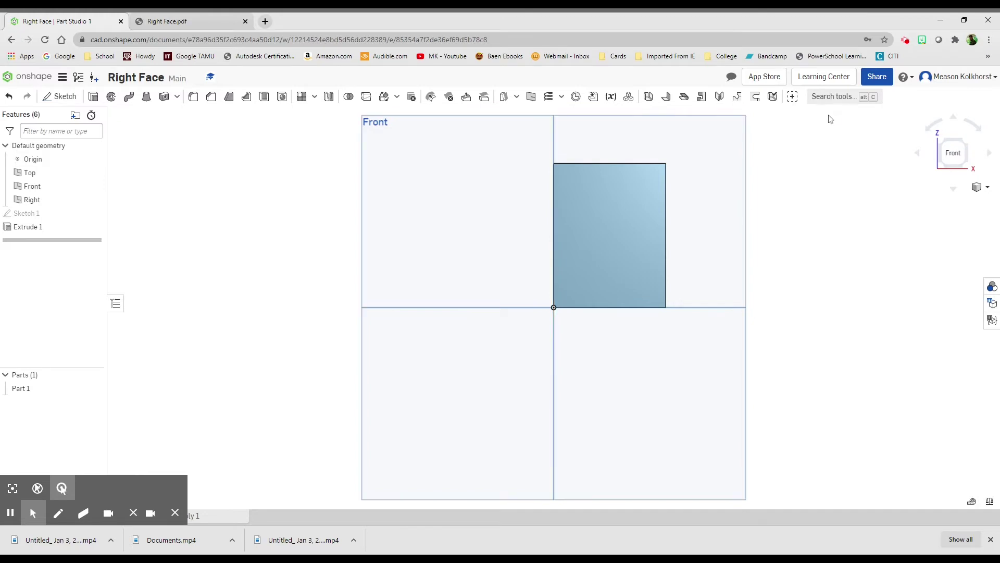
{"action": "left_click", "coordinate": [968, 148]}
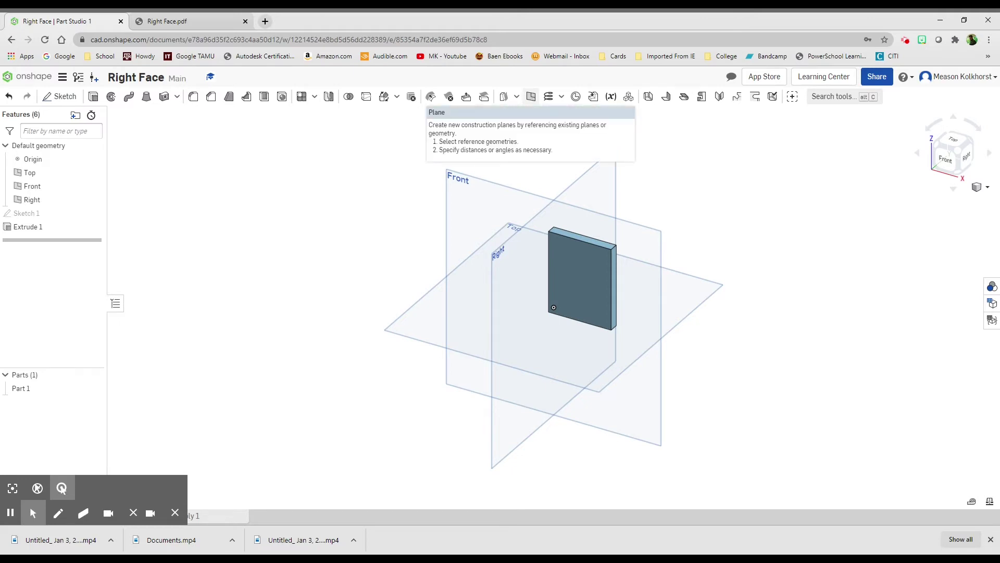
Step: Create Plane 1 on the Right plane with an offset of 1.75/2 in
{"action": "left_click", "coordinate": [532, 96]}
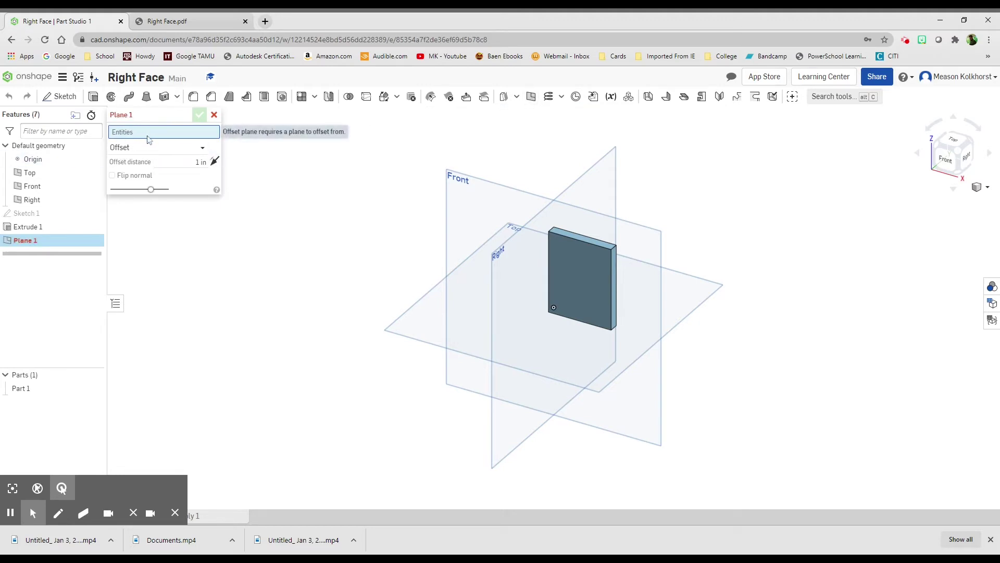
{"action": "left_click", "coordinate": [606, 165]}
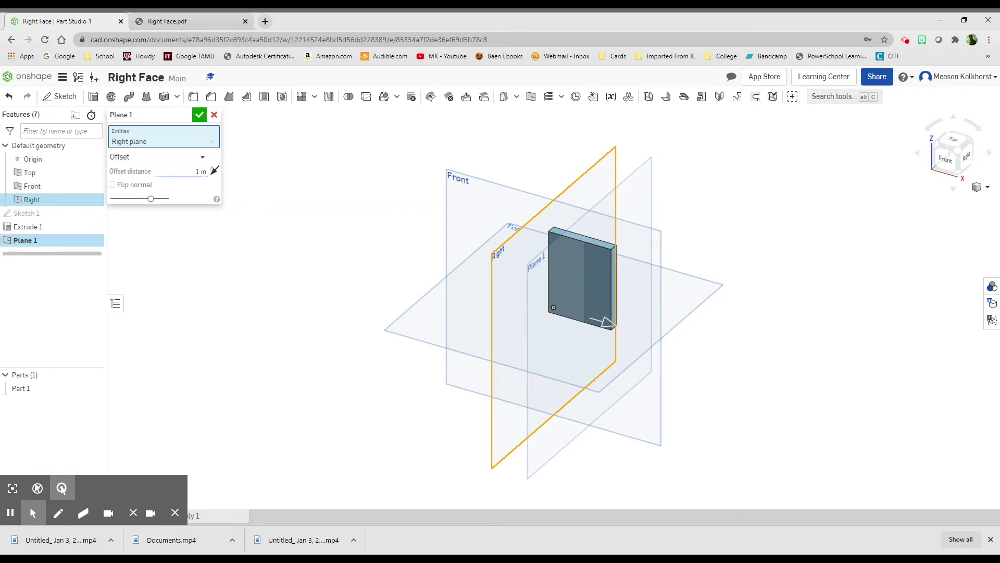
{"action": "left_click", "coordinate": [200, 172]}
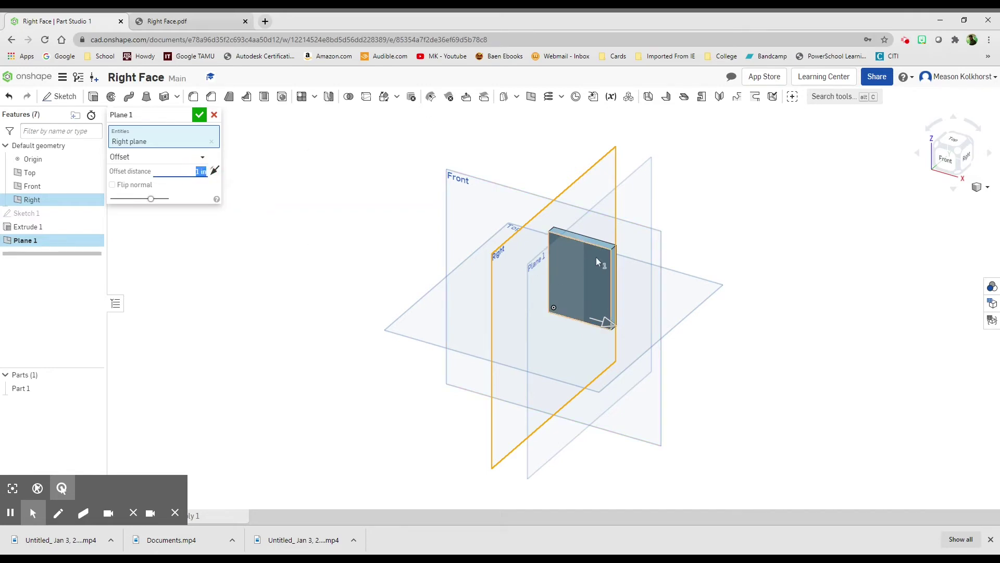
{"action": "type", "text": "1.75"}
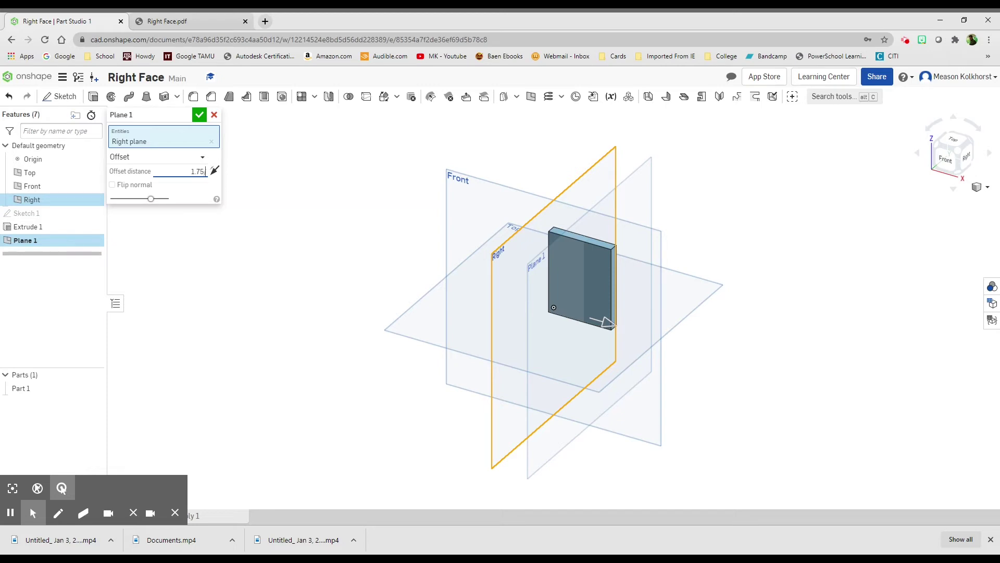
{"action": "type", "text": "/2"}
{"action": "key", "text": "Return"}
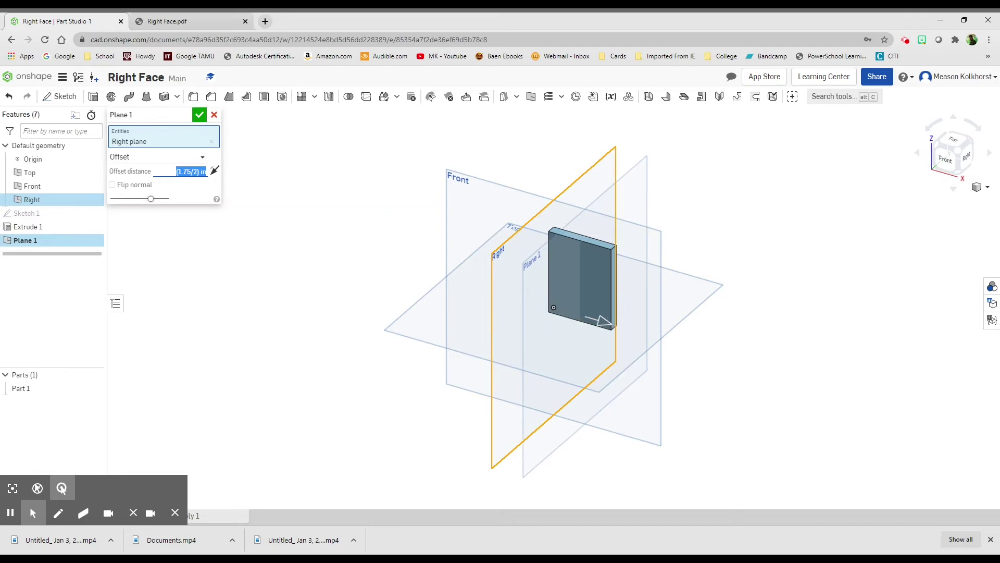
Step: Commit Plane 1 and check it from the front and isometric views
{"action": "left_click", "coordinate": [199, 115]}
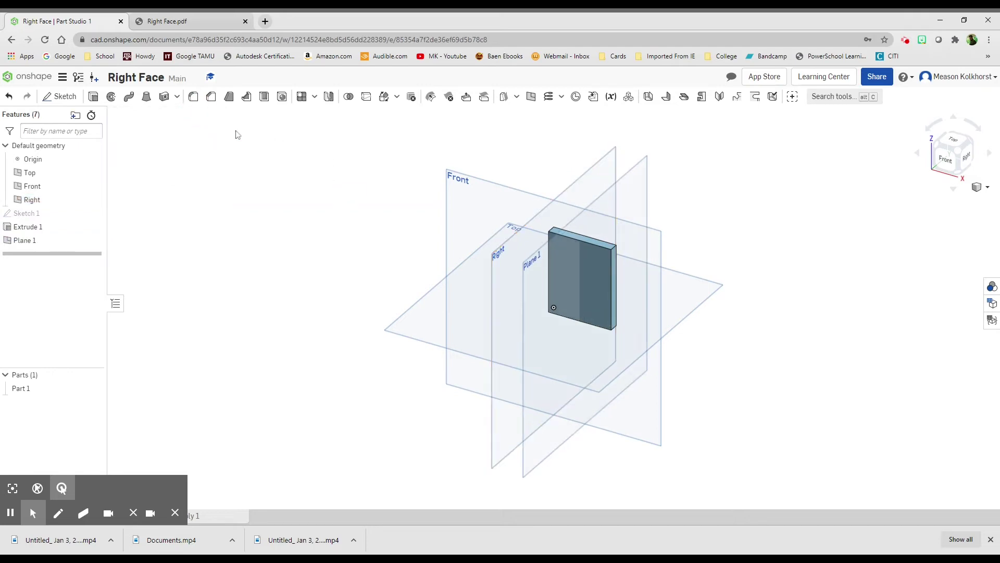
{"action": "left_click", "coordinate": [946, 161]}
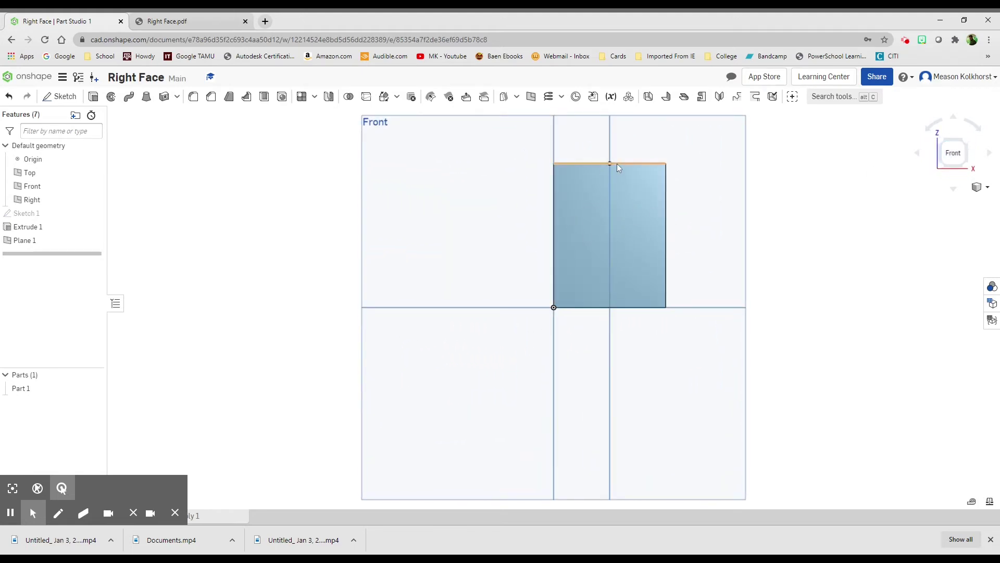
{"action": "left_click", "coordinate": [966, 144]}
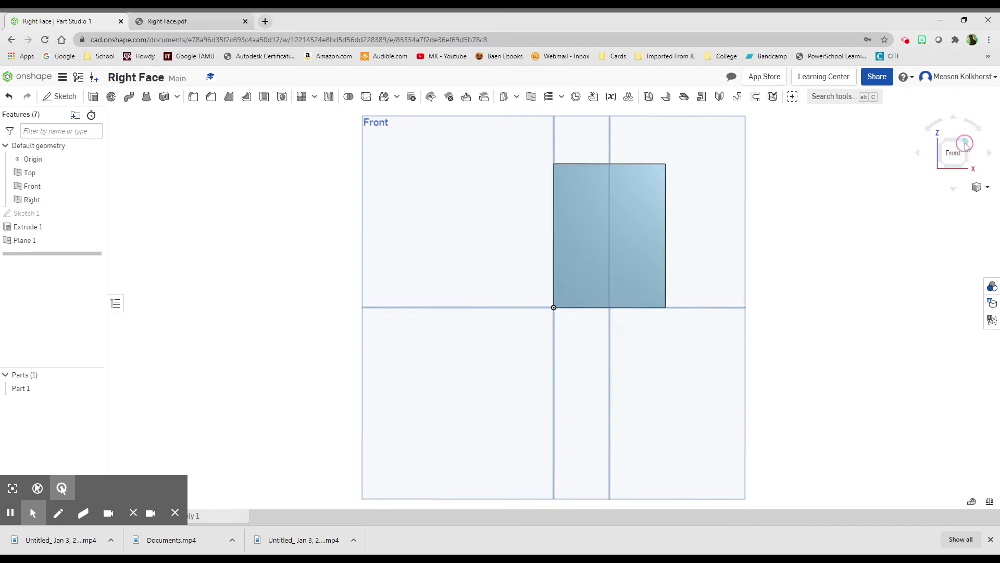
Step: Start Sketch 2 on Plane 1 viewed face-on, checking the PDF drawing for reference
{"action": "left_click", "coordinate": [58, 97]}
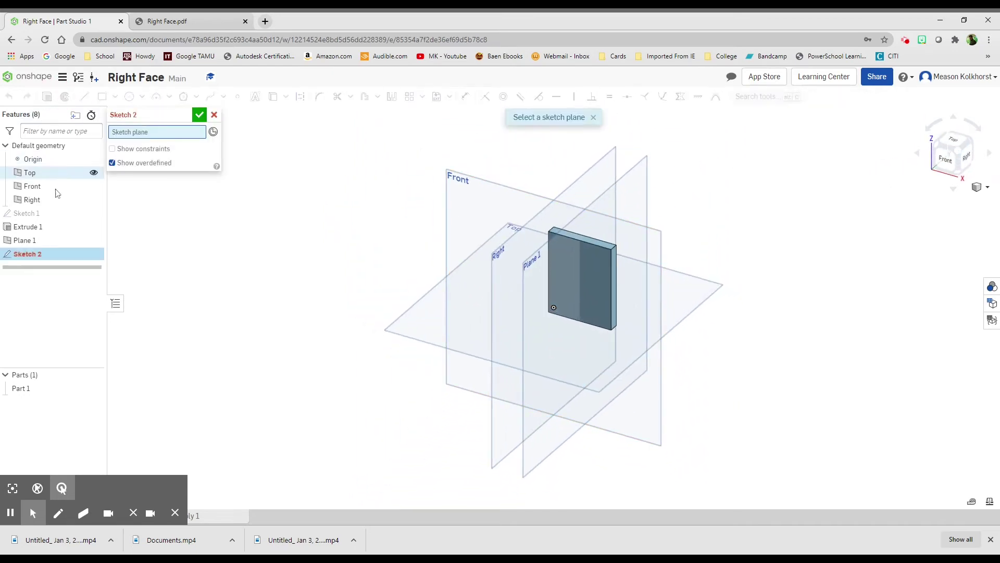
{"action": "left_click", "coordinate": [29, 244]}
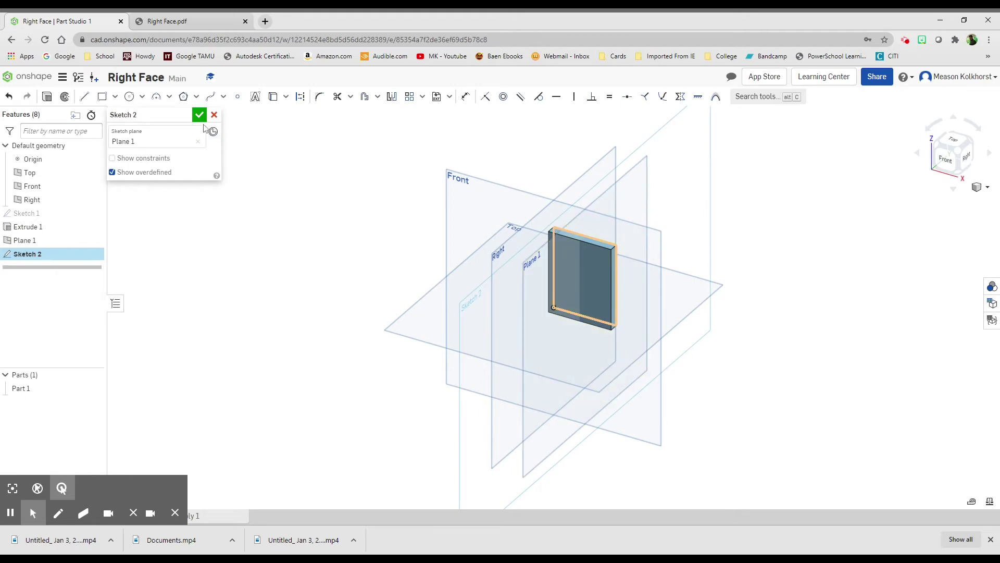
{"action": "left_click", "coordinate": [966, 156]}
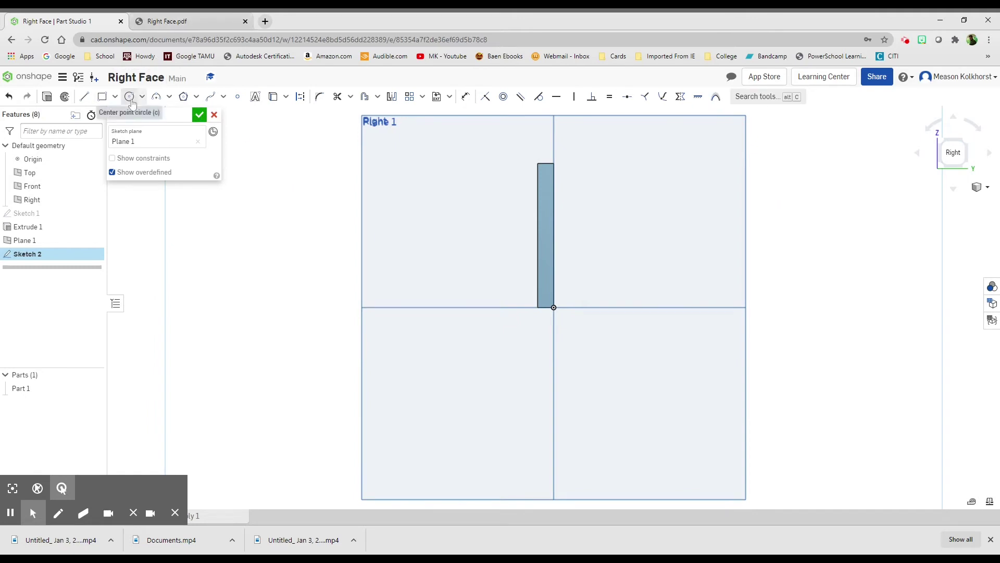
{"action": "left_click", "coordinate": [183, 21]}
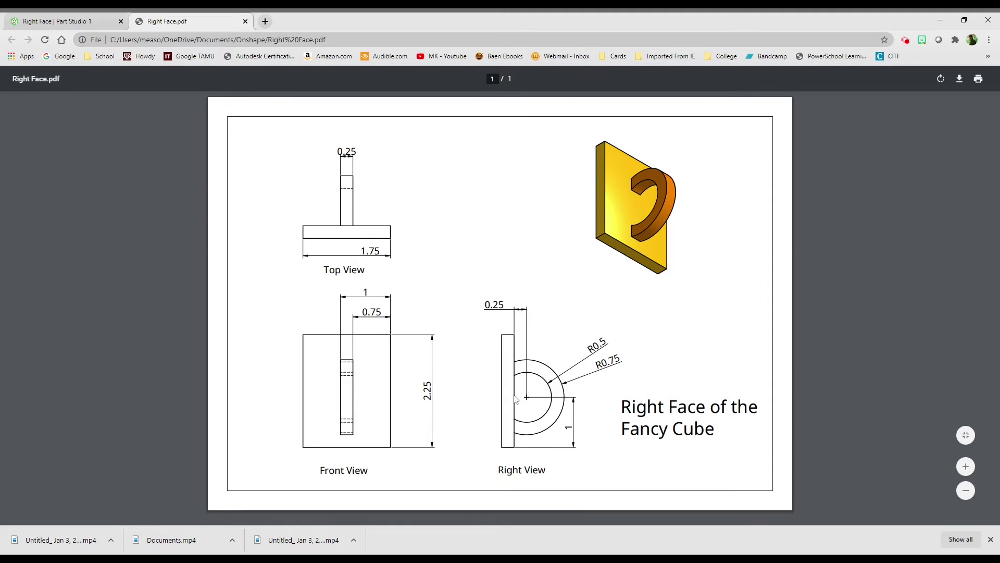
{"action": "left_click", "coordinate": [98, 23]}
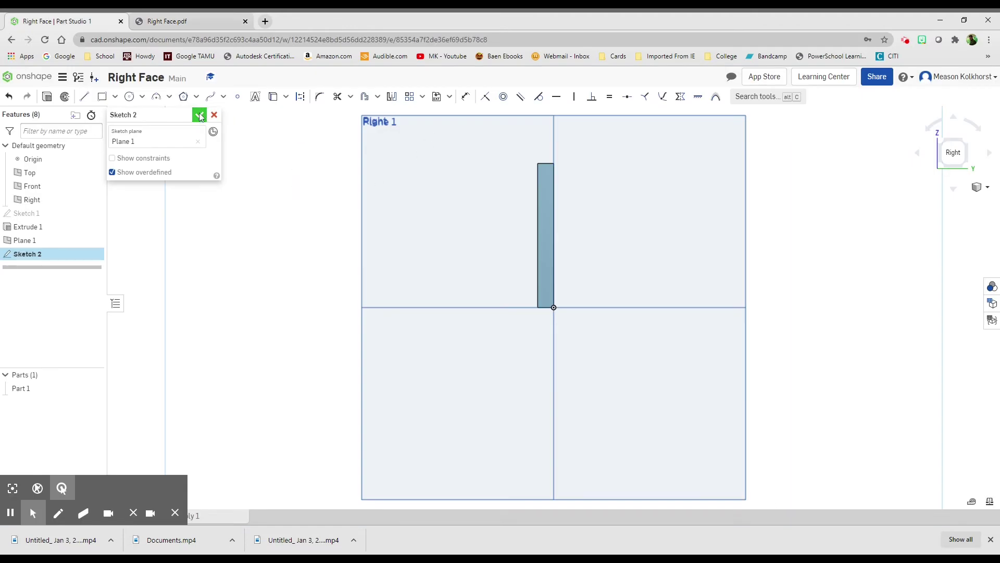
Step: Draw a Ø1 circle beside the plate in Sketch 2
{"action": "left_click", "coordinate": [129, 99]}
{"action": "left_click", "coordinate": [507, 237]}
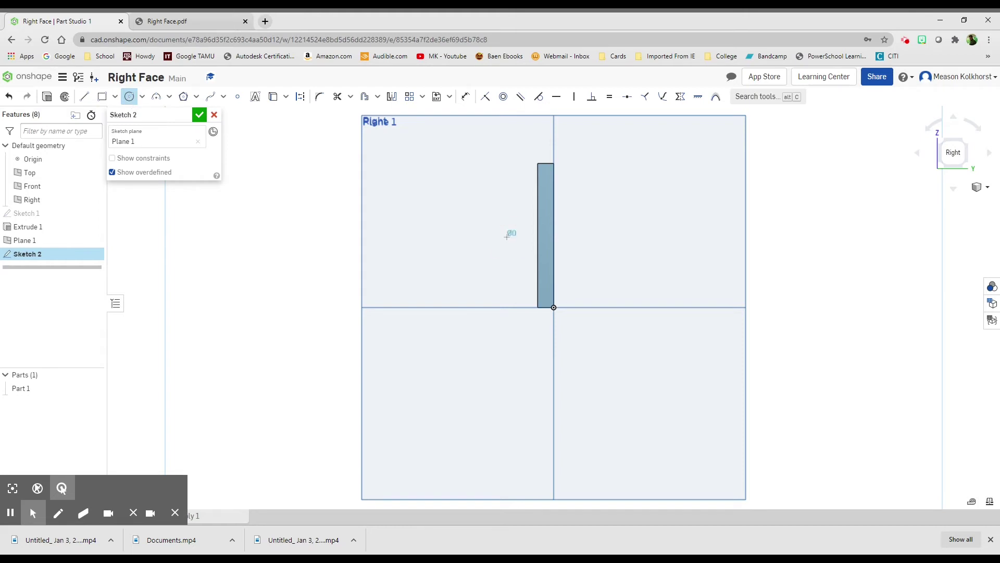
{"action": "left_click", "coordinate": [484, 265]}
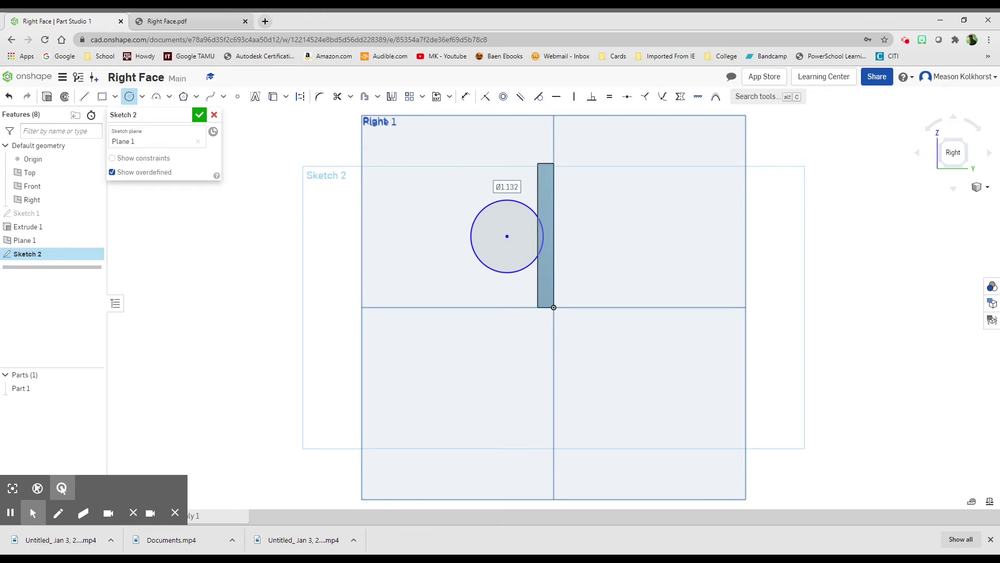
{"action": "type", "text": "1"}
{"action": "key", "text": "Return"}
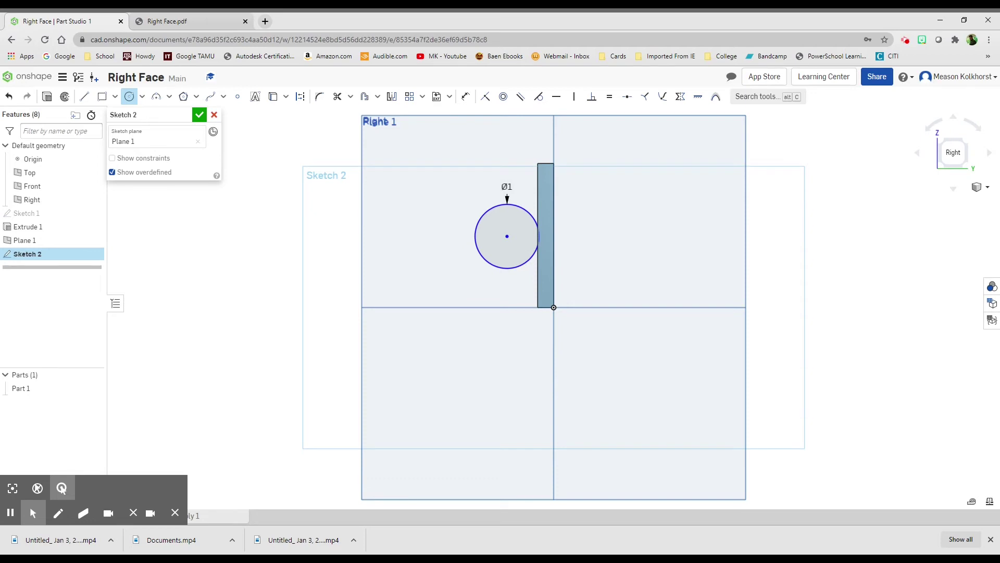
Step: Add a concentric outer circle with diameter entered as .75"2 for 1.5 in
{"action": "left_click", "coordinate": [507, 236]}
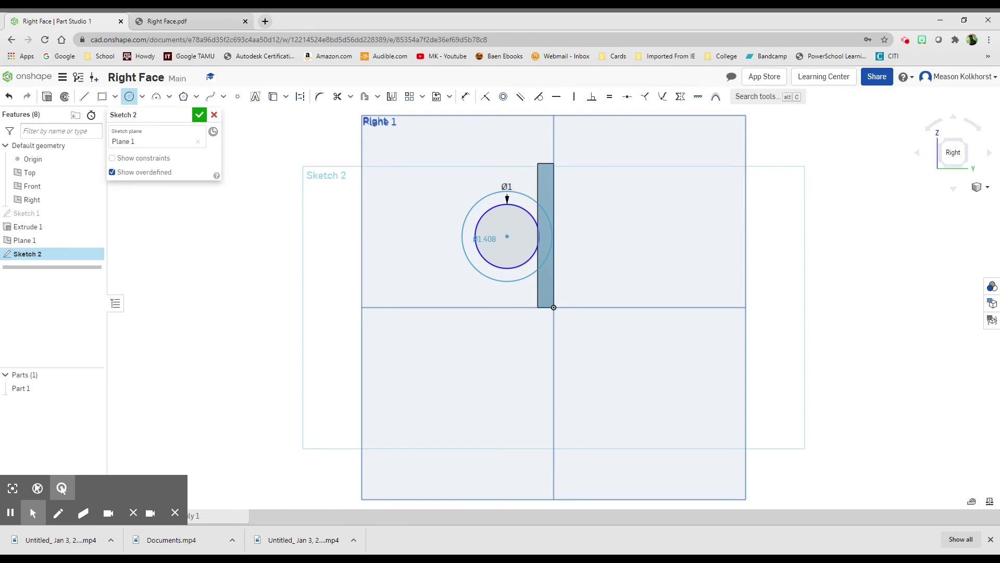
{"action": "left_click", "coordinate": [461, 239]}
{"action": "key", "text": "BackSpace"}
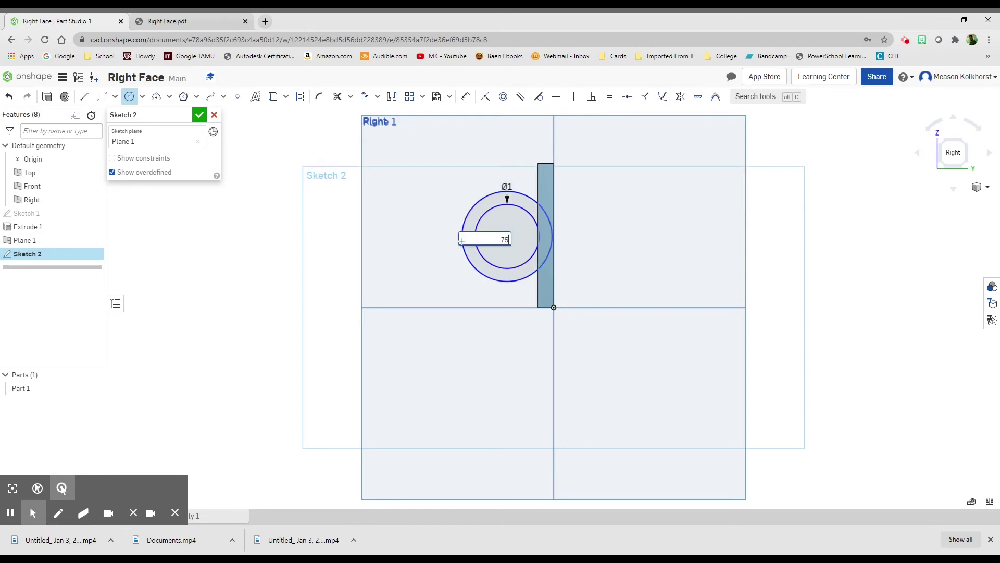
{"action": "type", "text": ".75\""}
{"action": "type", "text": "2"}
{"action": "key", "text": "Return"}
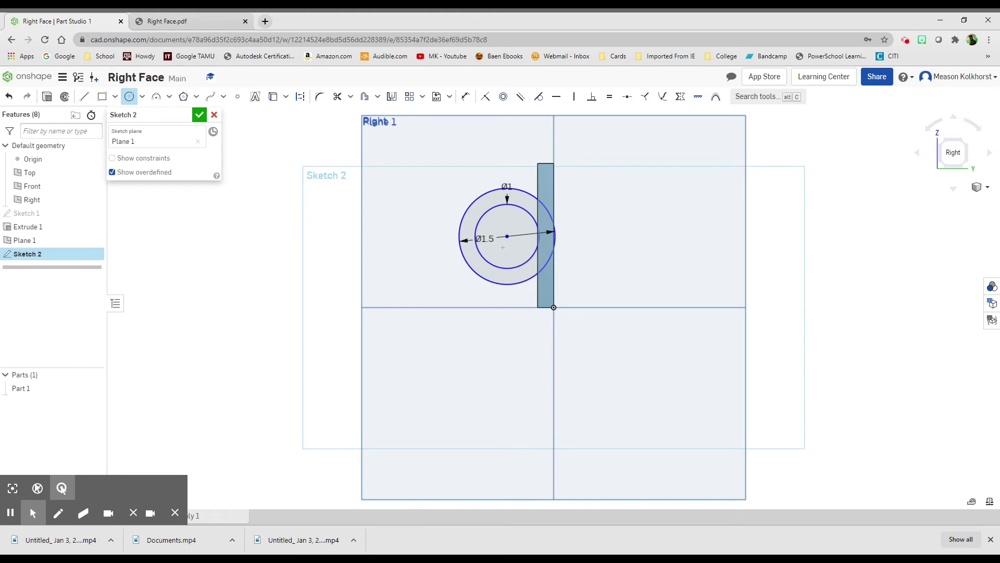
Step: Dimension the circles' centre 1 in vertically from the plate's bottom corner
{"action": "left_click", "coordinate": [465, 97]}
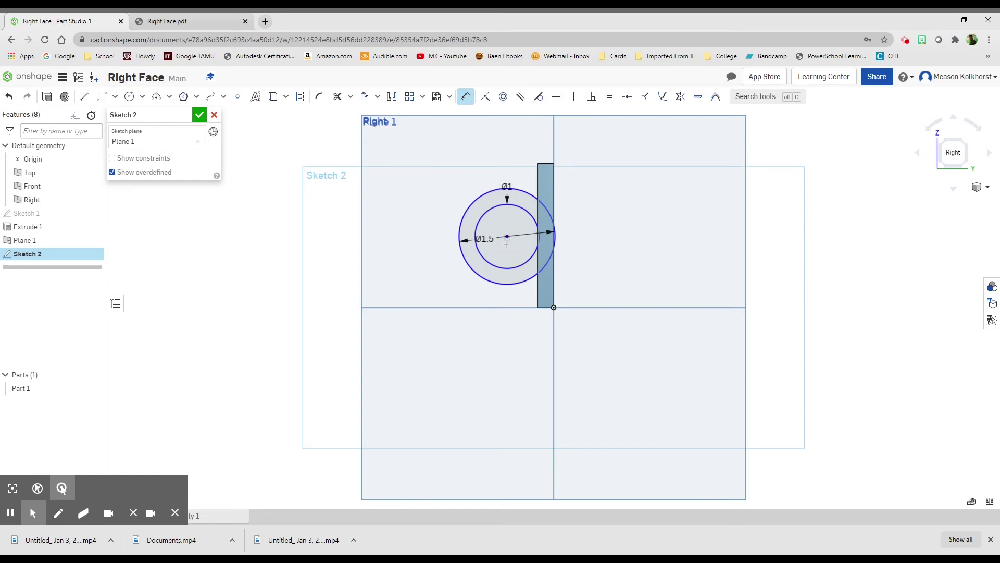
{"action": "left_click", "coordinate": [538, 308]}
{"action": "left_click", "coordinate": [436, 302]}
{"action": "type", "text": "1"}
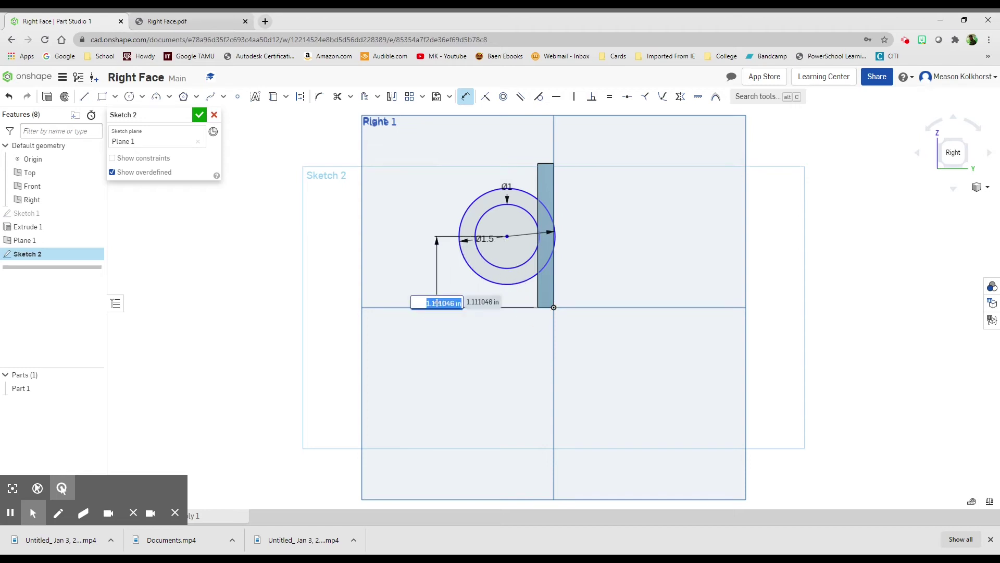
{"action": "key", "text": "Return"}
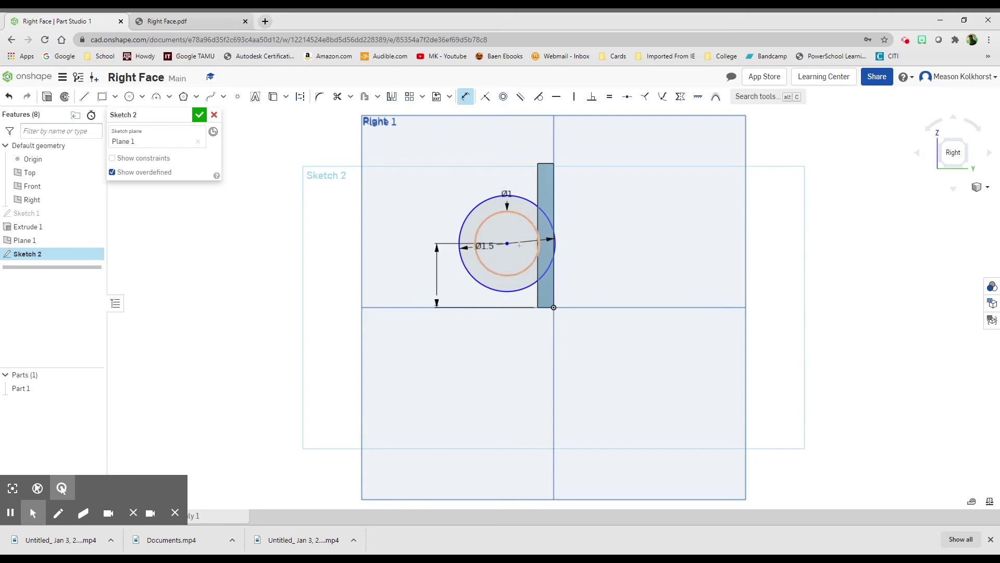
Step: Dimension the circles' centre 0.25 in horizontally from the plate's left edge
{"action": "left_click", "coordinate": [507, 243]}
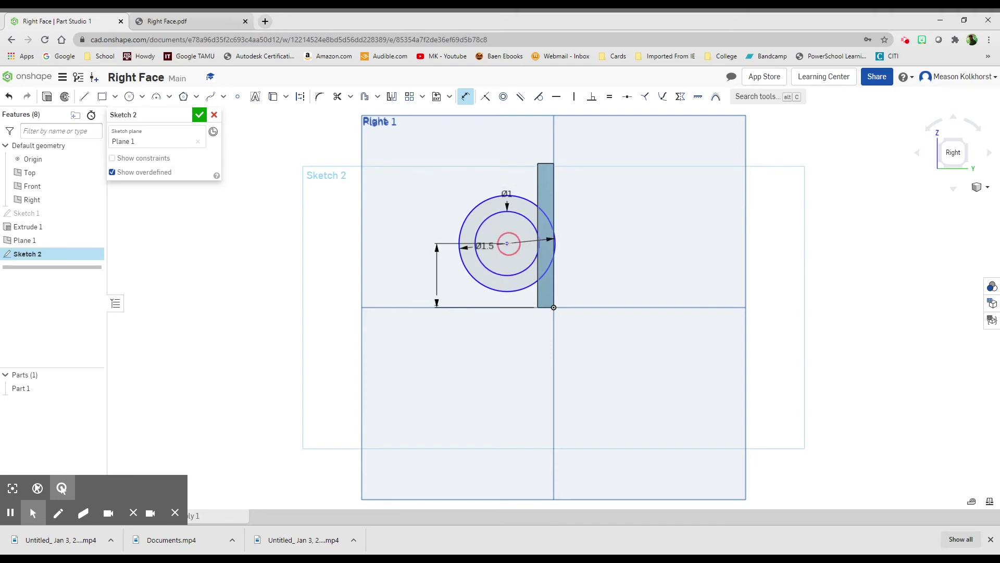
{"action": "left_click", "coordinate": [536, 184]}
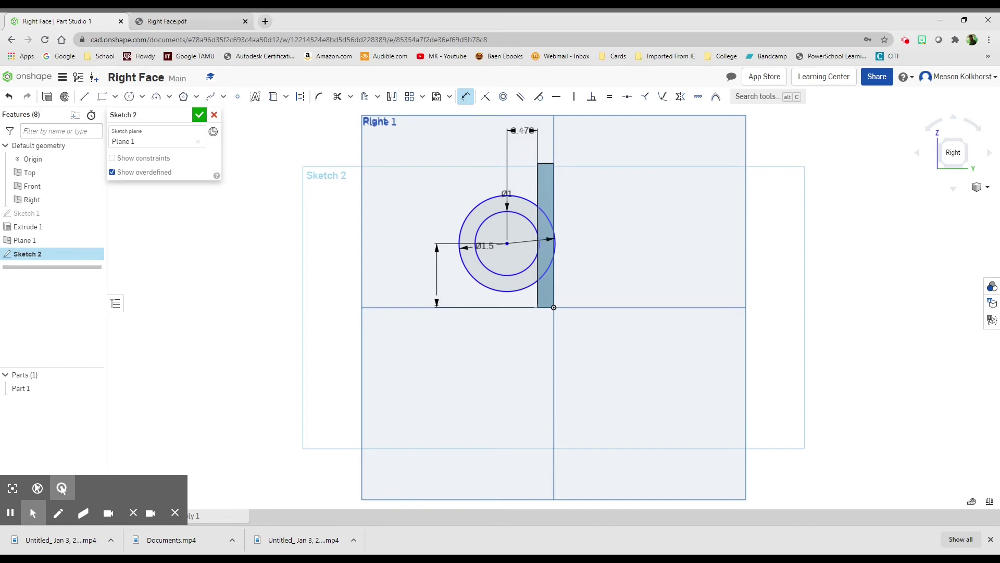
{"action": "left_click", "coordinate": [523, 131]}
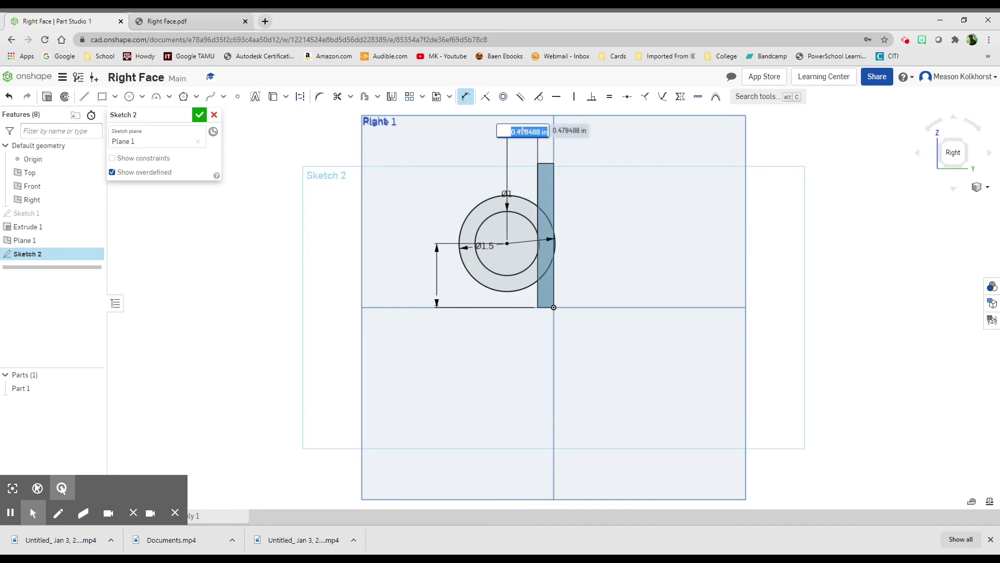
{"action": "key", "text": "Return"}
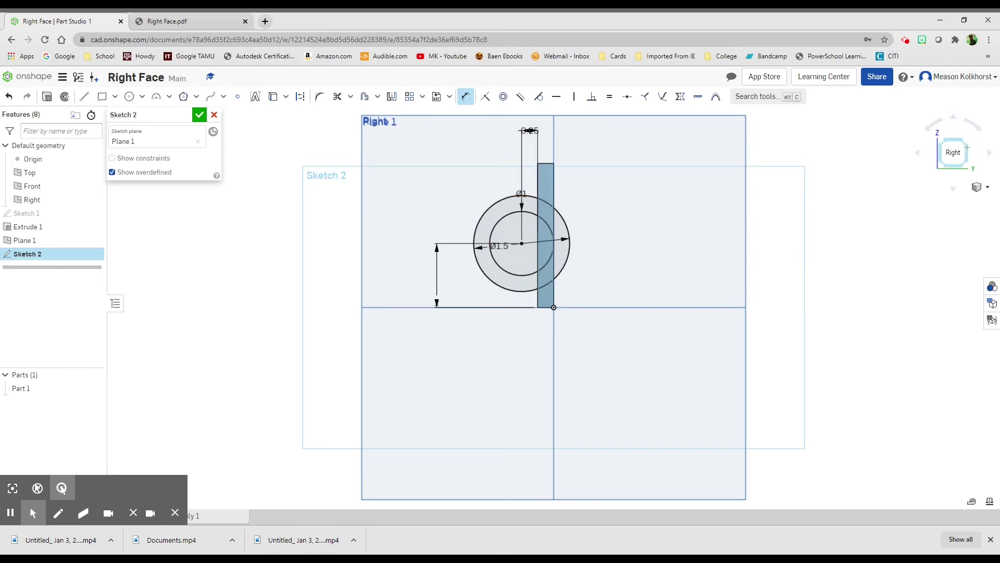
Step: Orbit to an isometric view, close Sketch 2, and start Extrude 2 at its default Blind 1 in depth
{"action": "left_click", "coordinate": [943, 141]}
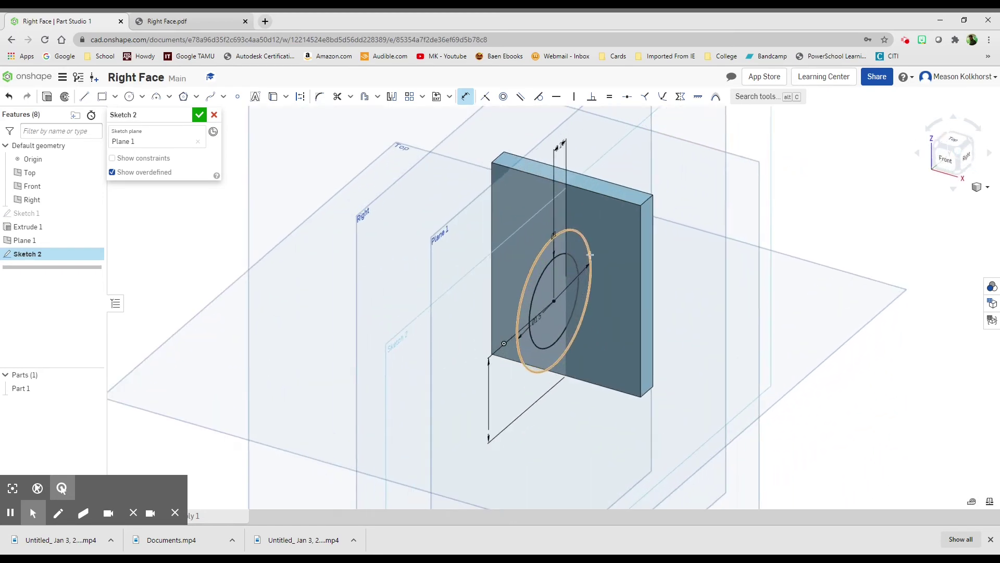
{"action": "left_click", "coordinate": [935, 145]}
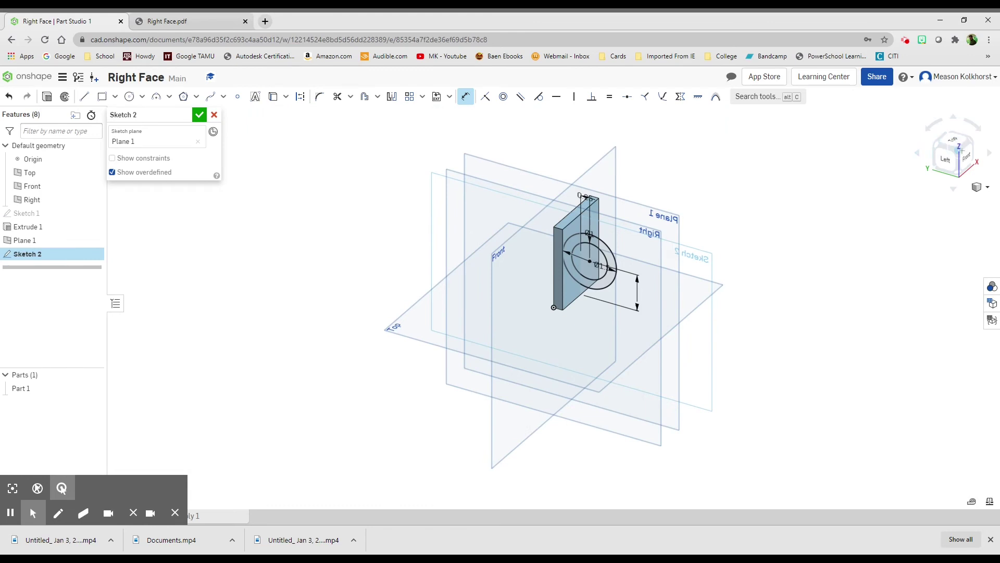
{"action": "scroll", "coordinate": [588, 253], "scroll_direction": "up", "scroll_amount": 5}
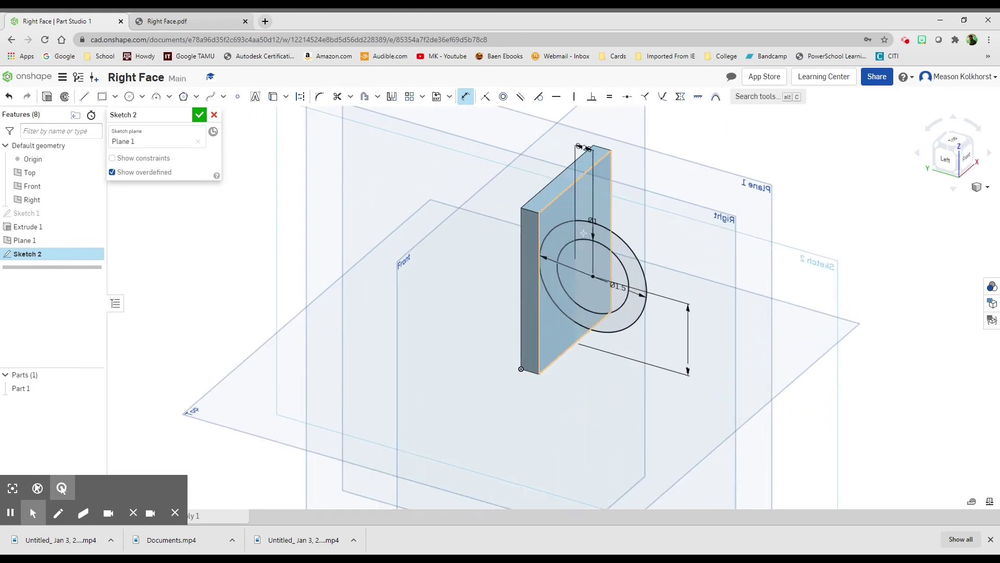
{"action": "scroll", "coordinate": [582, 246], "scroll_direction": "down", "scroll_amount": 3}
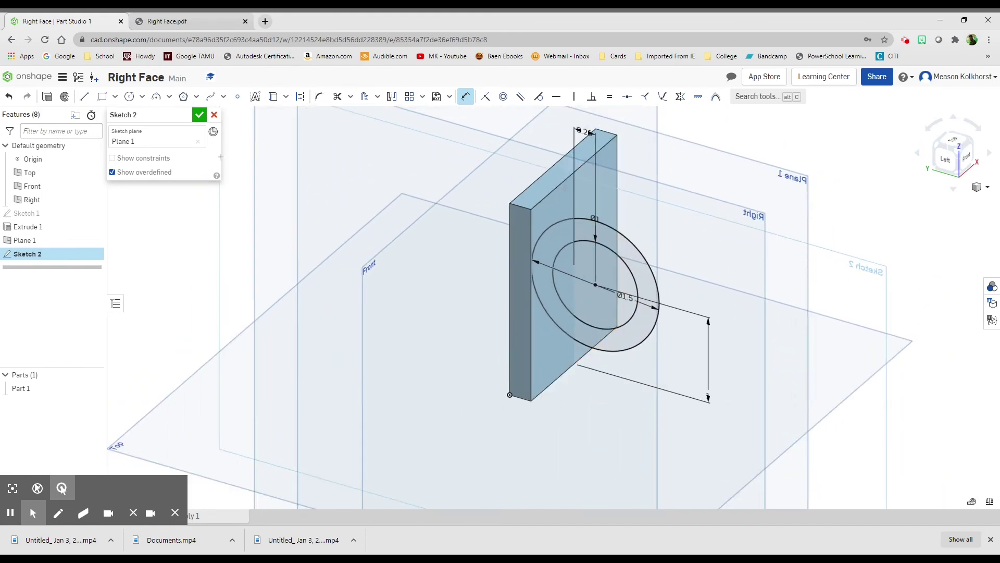
{"action": "left_click", "coordinate": [199, 115]}
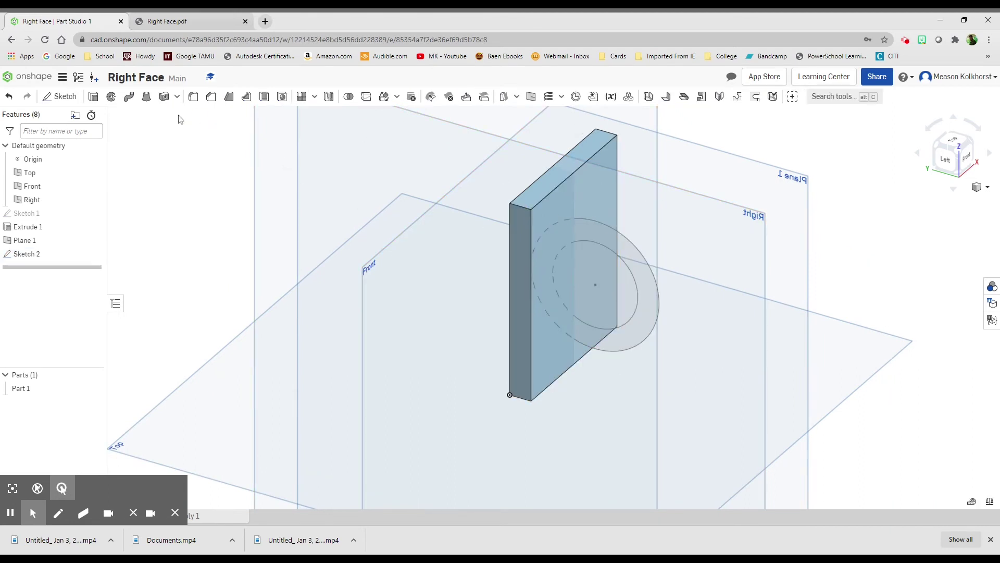
{"action": "left_click", "coordinate": [93, 97]}
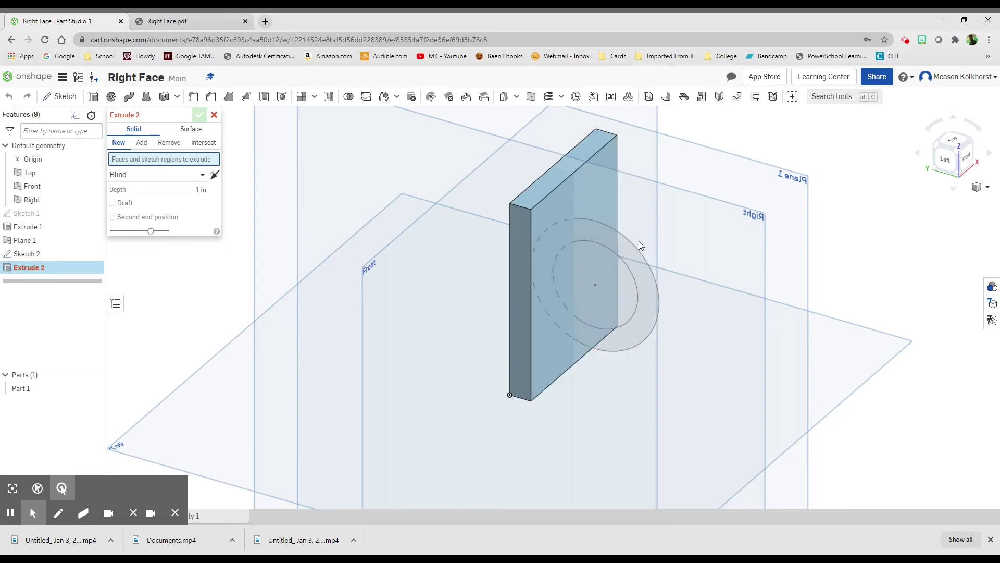
Step: Cancel Extrude 2, reopen Sketch 2, and look at it from the Right view
{"action": "left_click", "coordinate": [214, 115]}
{"action": "double_click", "coordinate": [34, 254]}
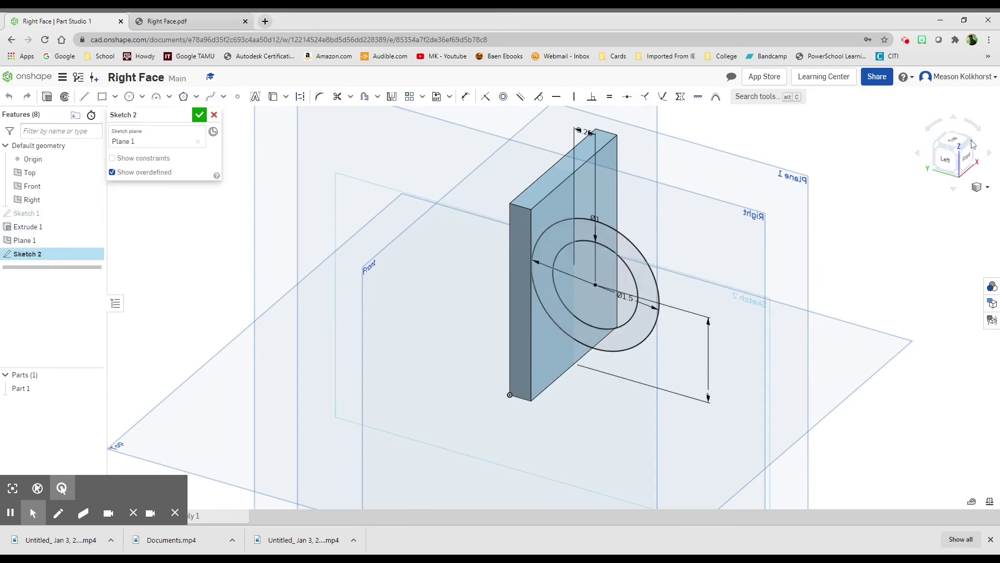
{"action": "left_click", "coordinate": [973, 144]}
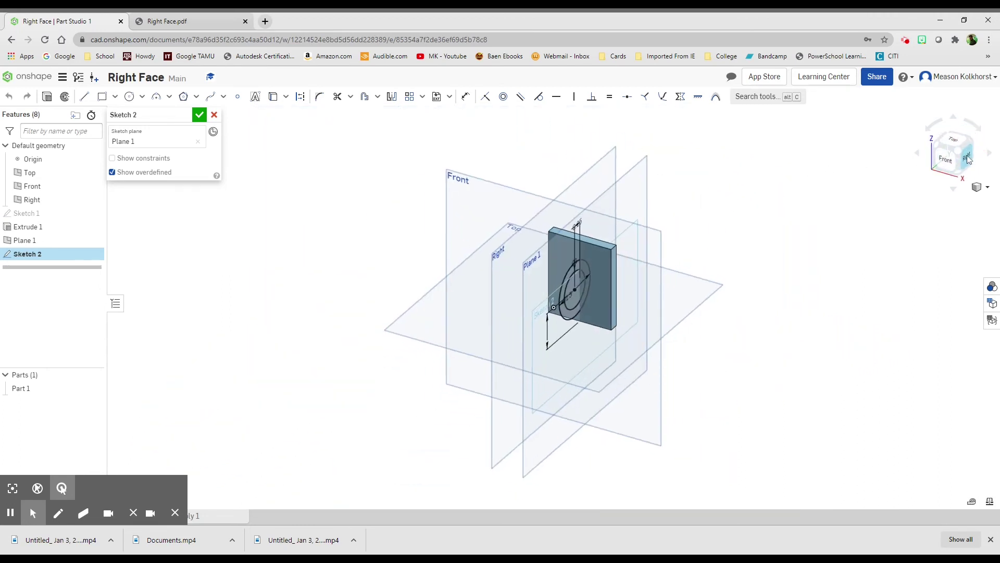
{"action": "left_click", "coordinate": [966, 156]}
{"action": "scroll", "coordinate": [540, 252], "scroll_direction": "up", "scroll_amount": 3}
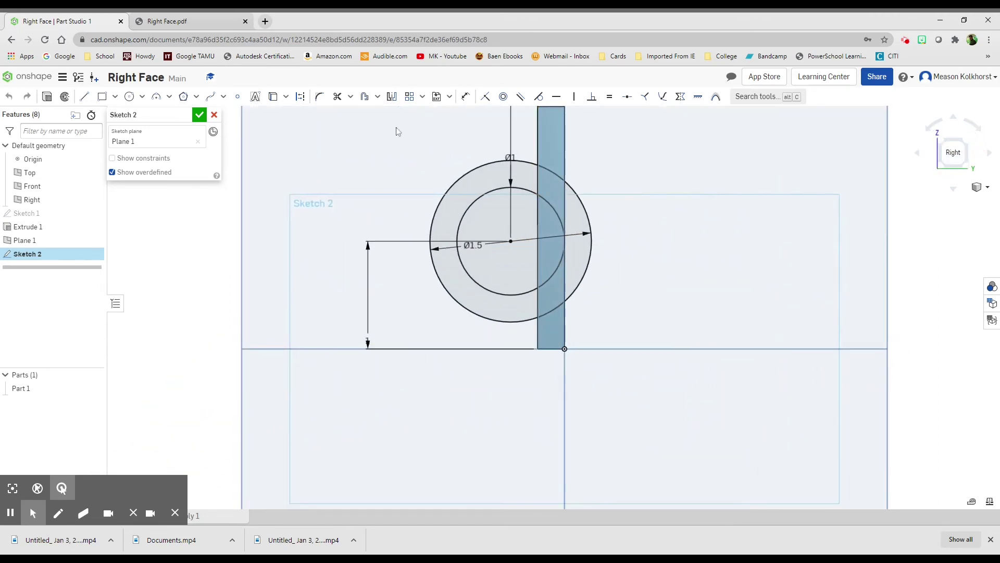
Step: Draw a vertical line from the top to the bottom of the outer circle
{"action": "left_click", "coordinate": [84, 103]}
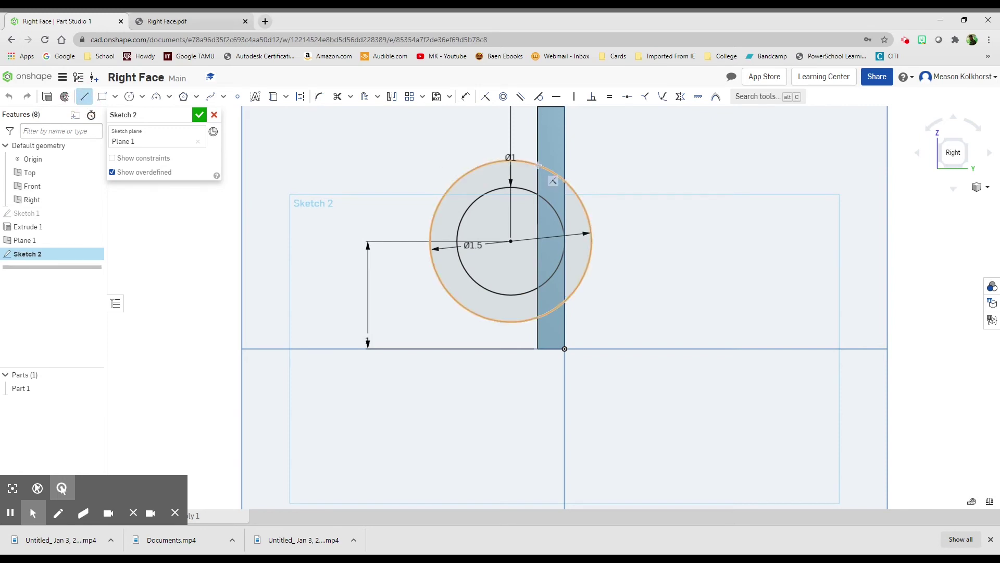
{"action": "left_click", "coordinate": [539, 165]}
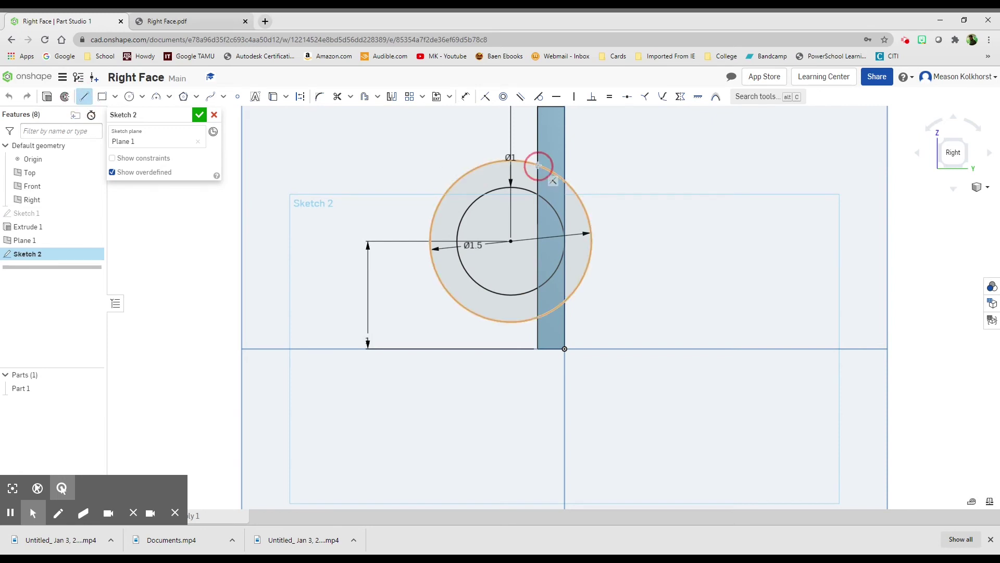
{"action": "left_click", "coordinate": [539, 317]}
{"action": "scroll", "coordinate": [537, 172], "scroll_direction": "up", "scroll_amount": 3}
{"action": "scroll", "coordinate": [536, 165], "scroll_direction": "up", "scroll_amount": 3}
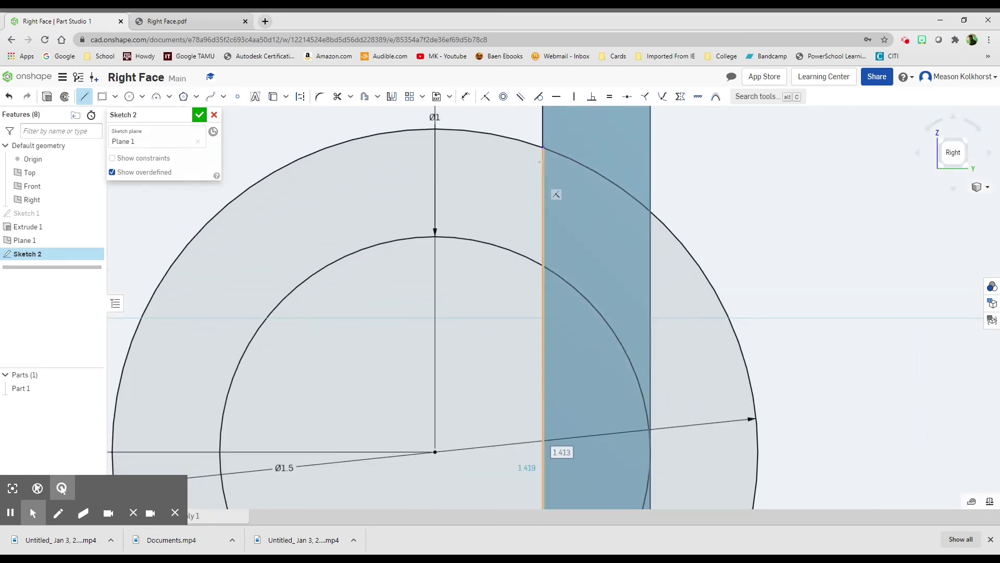
{"action": "left_click", "coordinate": [85, 96]}
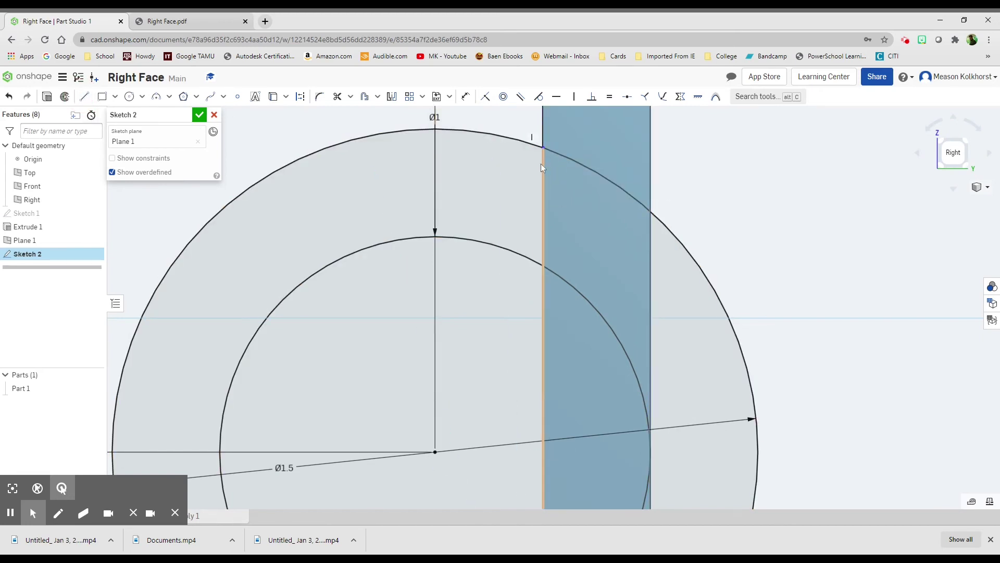
{"action": "scroll", "coordinate": [544, 159], "scroll_direction": "up", "scroll_amount": 3}
{"action": "scroll", "coordinate": [547, 156], "scroll_direction": "up", "scroll_amount": 5}
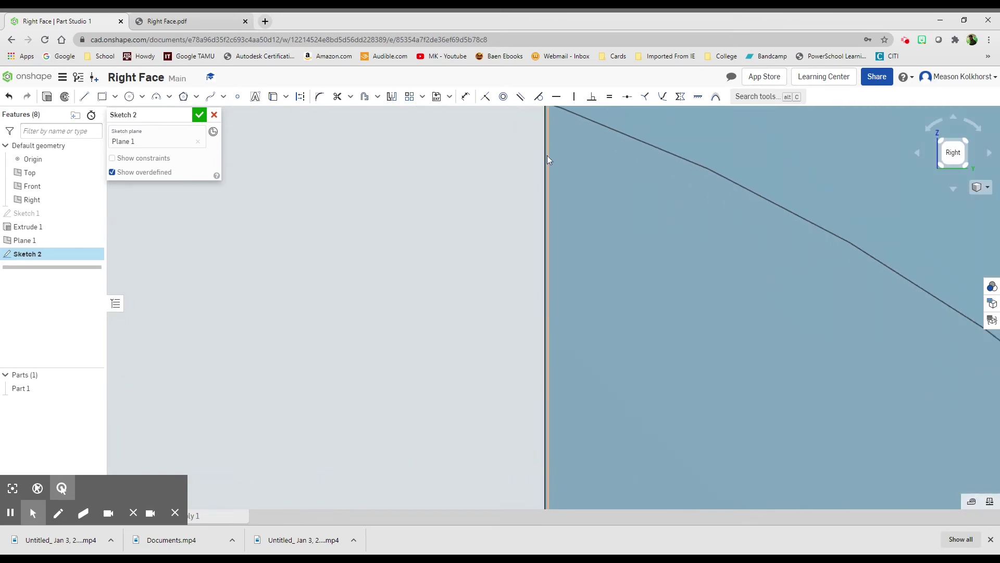
{"action": "scroll", "coordinate": [548, 170], "scroll_direction": "up", "scroll_amount": 2}
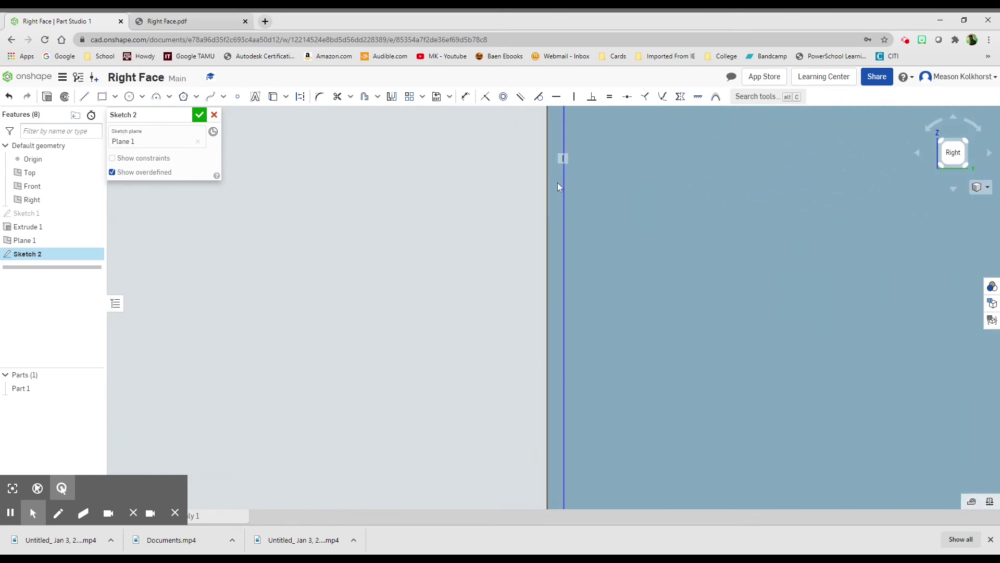
{"action": "scroll", "coordinate": [557, 186], "scroll_direction": "down", "scroll_amount": 3}
{"action": "scroll", "coordinate": [557, 186], "scroll_direction": "down", "scroll_amount": 4}
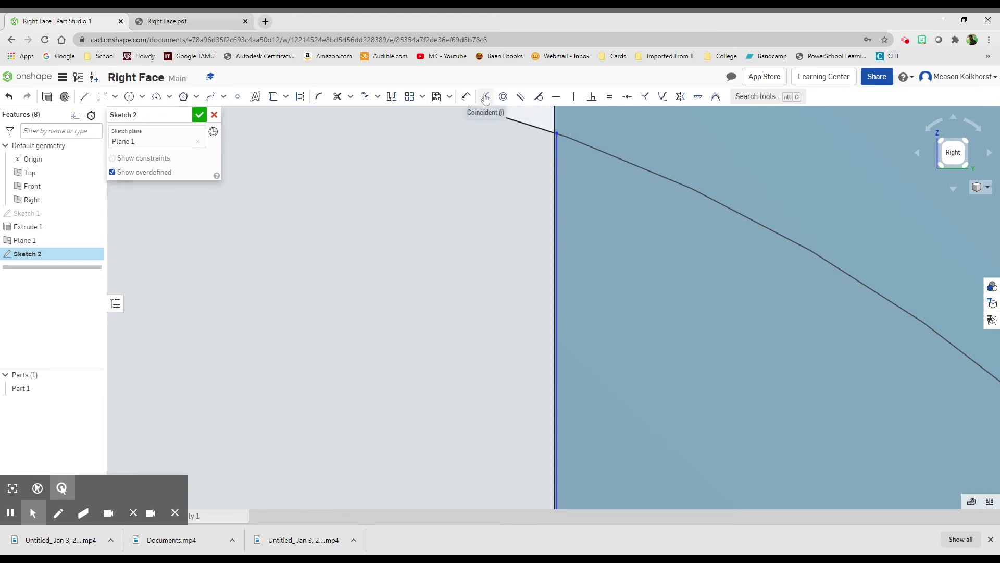
Step: Make the new vertical line coincident with the plate's left edge
{"action": "left_click", "coordinate": [485, 98]}
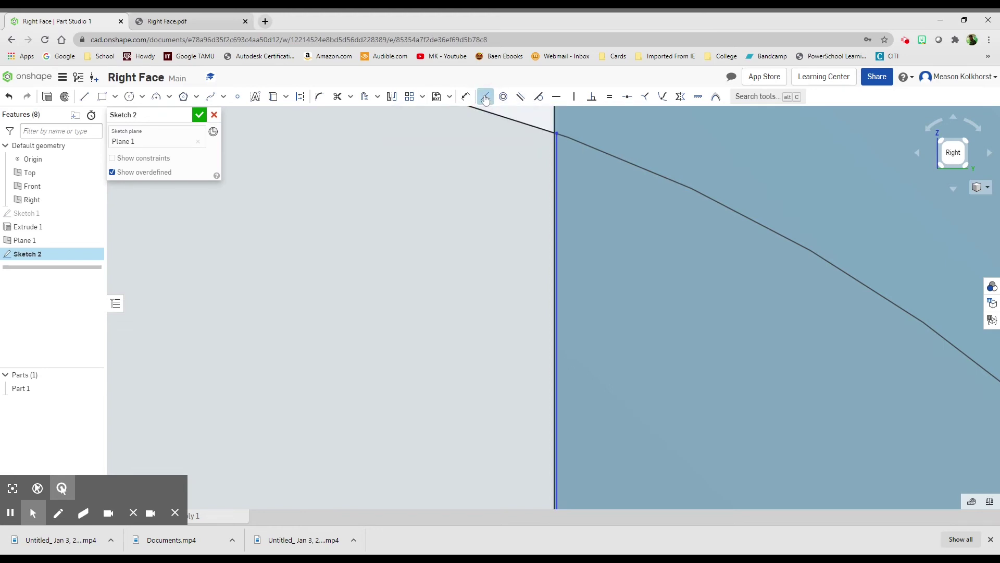
{"action": "left_click", "coordinate": [557, 234]}
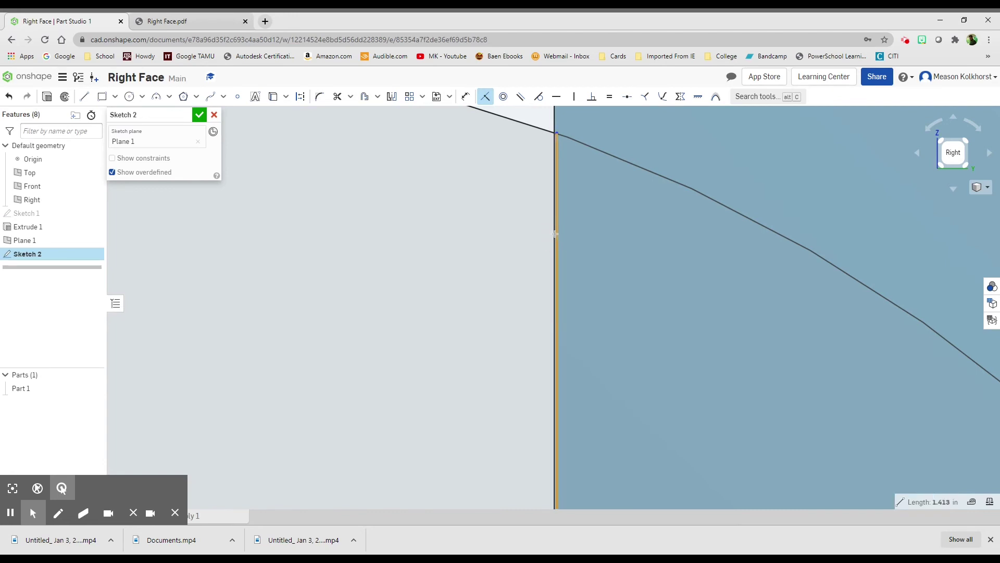
{"action": "left_click", "coordinate": [554, 233]}
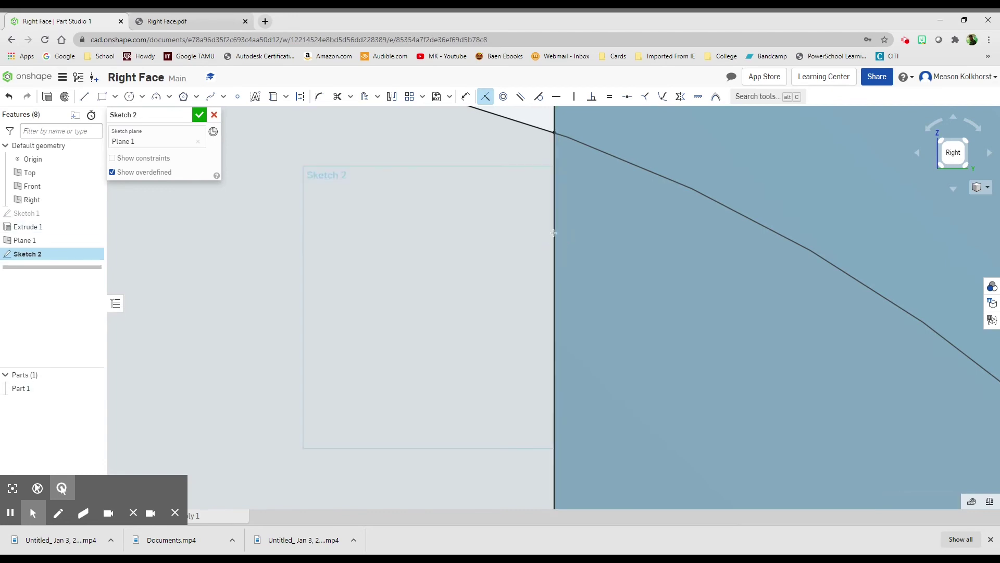
{"action": "left_click", "coordinate": [486, 97]}
{"action": "scroll", "coordinate": [520, 206], "scroll_direction": "down", "scroll_amount": 5}
{"action": "scroll", "coordinate": [519, 202], "scroll_direction": "down", "scroll_amount": 6}
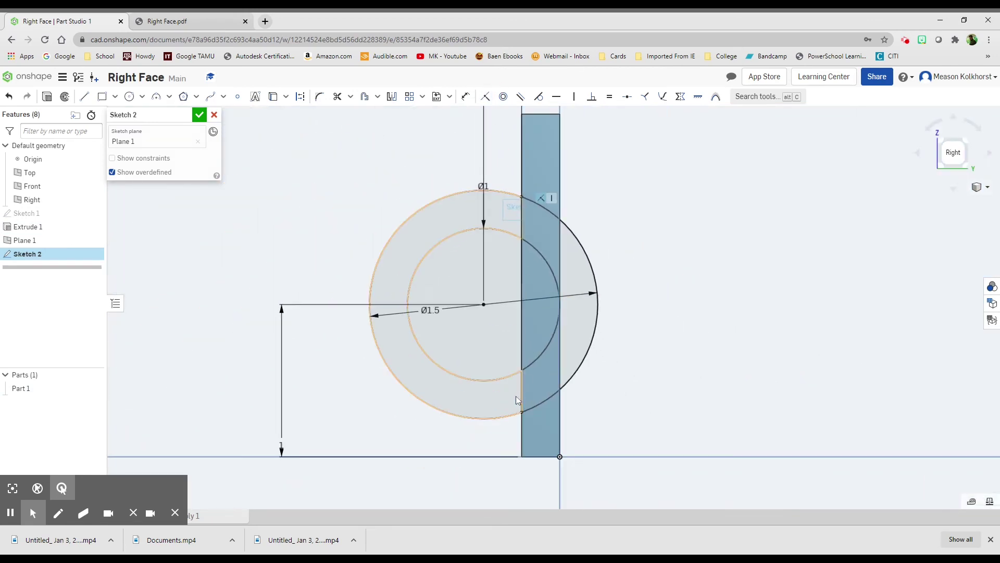
{"action": "scroll", "coordinate": [515, 350], "scroll_direction": "up", "scroll_amount": 5}
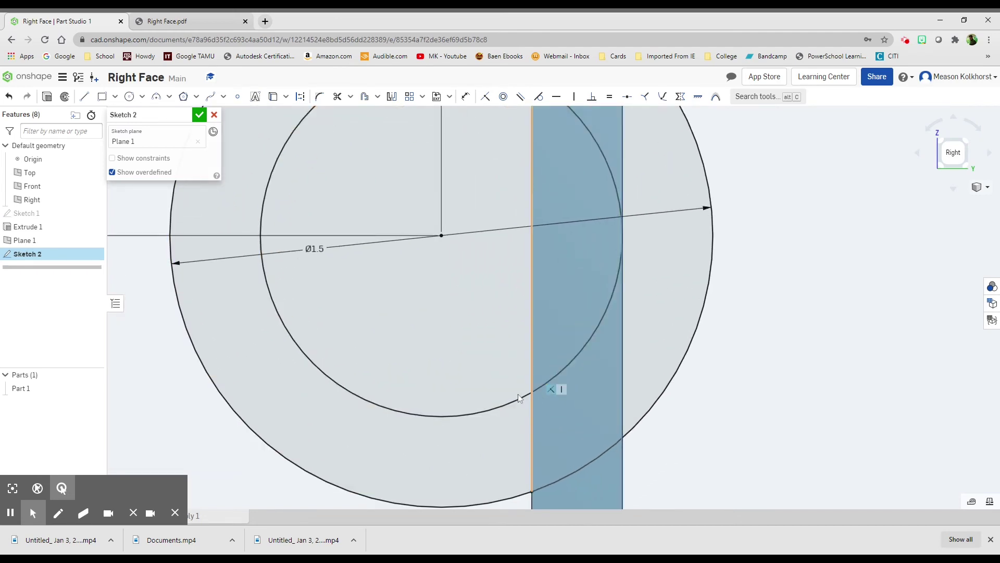
{"action": "scroll", "coordinate": [515, 388], "scroll_direction": "down", "scroll_amount": 5}
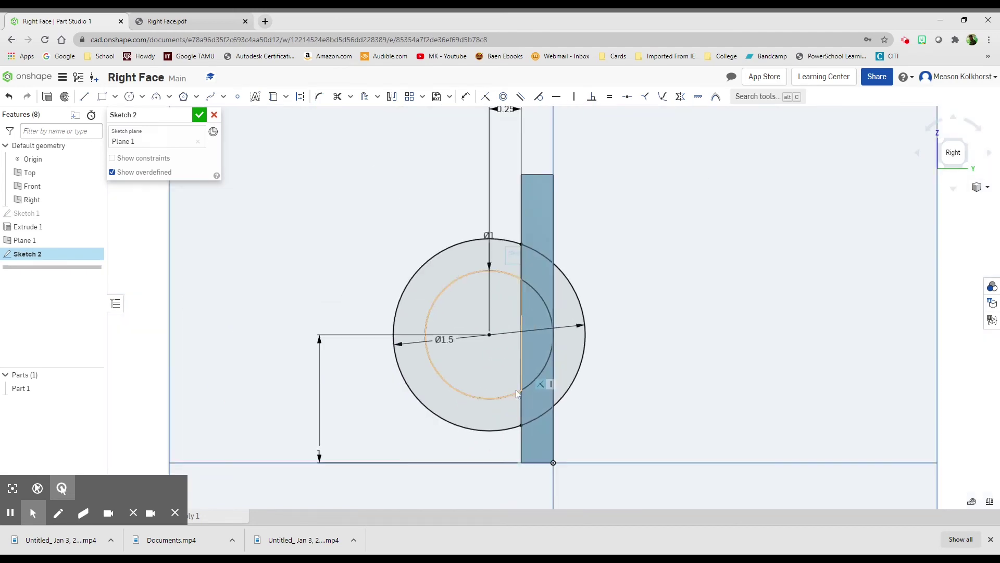
Step: Close Sketch 2, extrude its C-shaped region with Add to 0.25 in, and check the Right Face drawing
{"action": "left_click", "coordinate": [199, 115]}
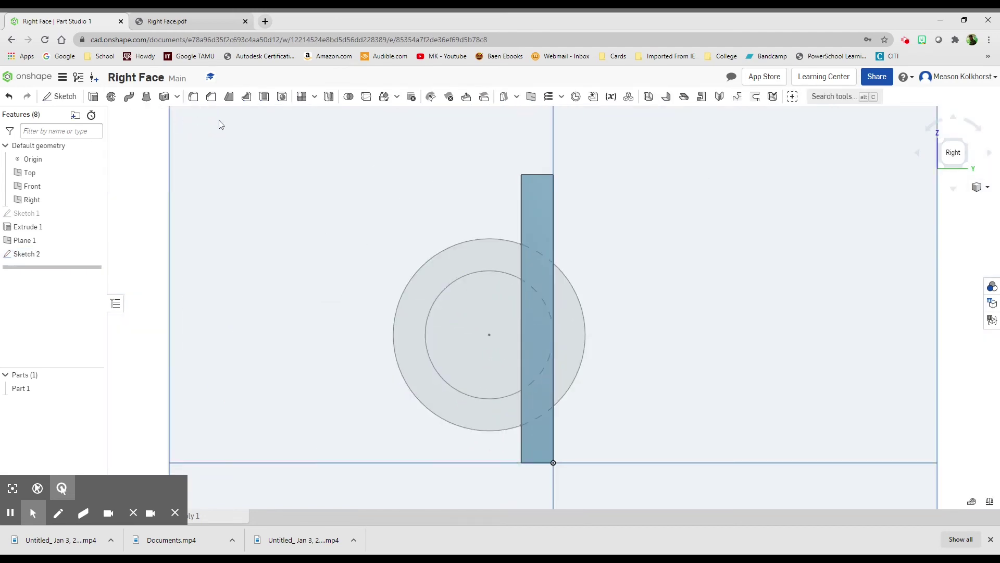
{"action": "left_click", "coordinate": [942, 138]}
{"action": "scroll", "coordinate": [589, 271], "scroll_direction": "up", "scroll_amount": 5}
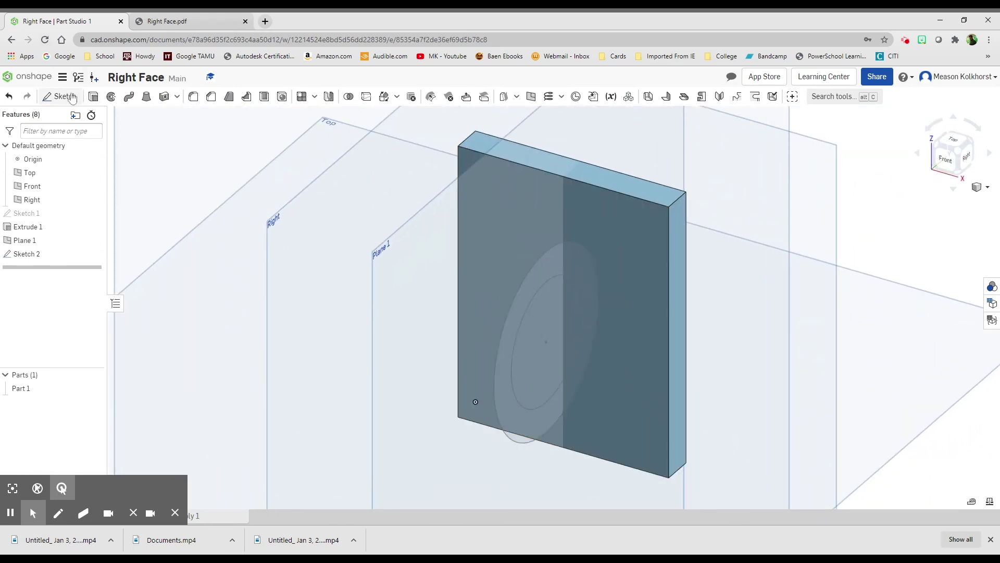
{"action": "left_click", "coordinate": [93, 97]}
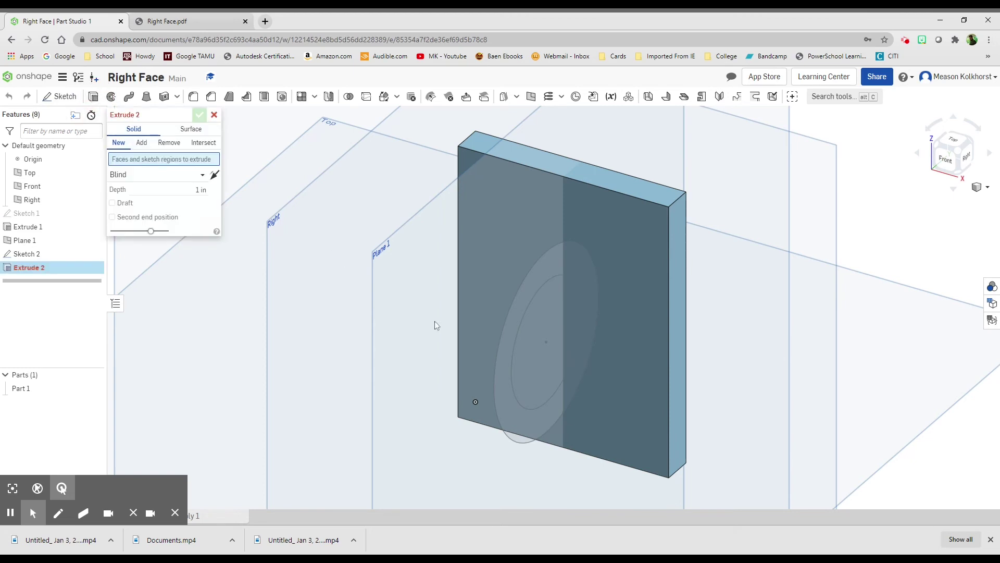
{"action": "left_click", "coordinate": [526, 283]}
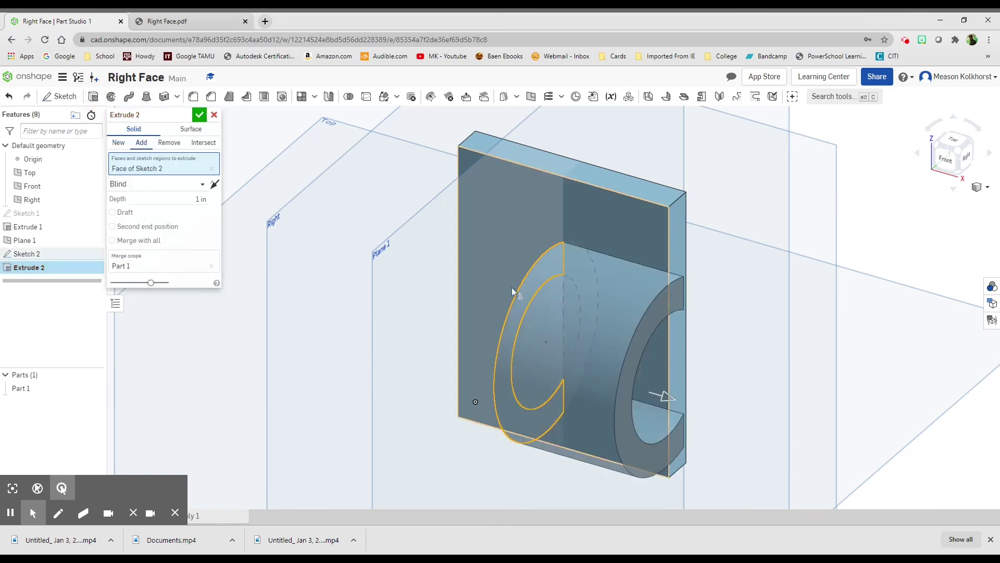
{"action": "left_click", "coordinate": [201, 199]}
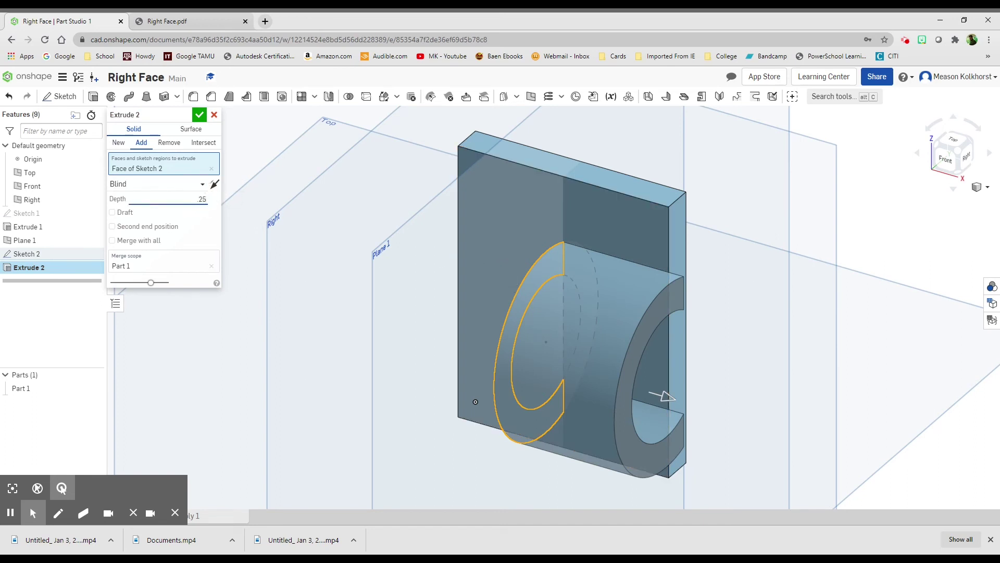
{"action": "type", "text": ".25"}
{"action": "key", "text": "Return"}
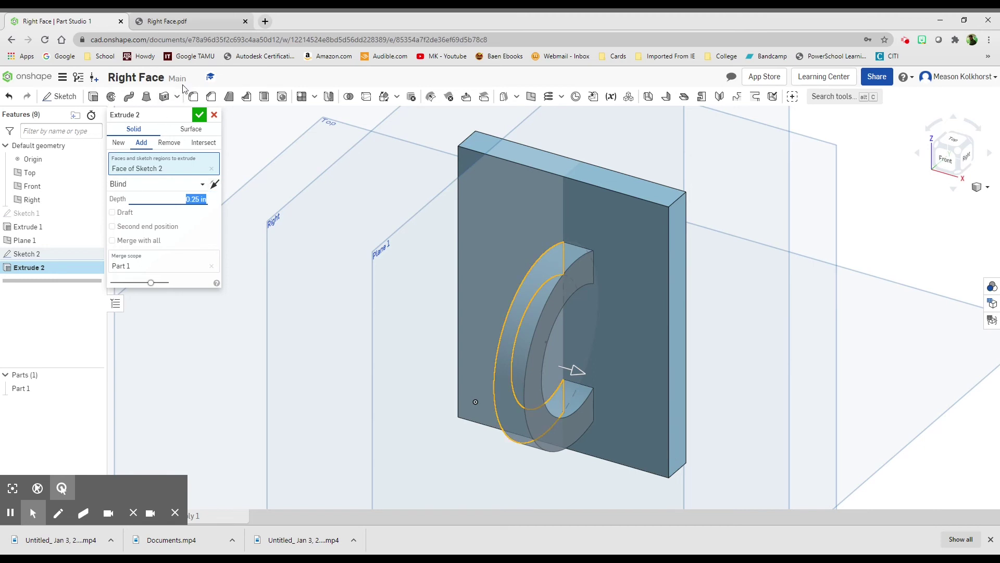
{"action": "left_click", "coordinate": [178, 21]}
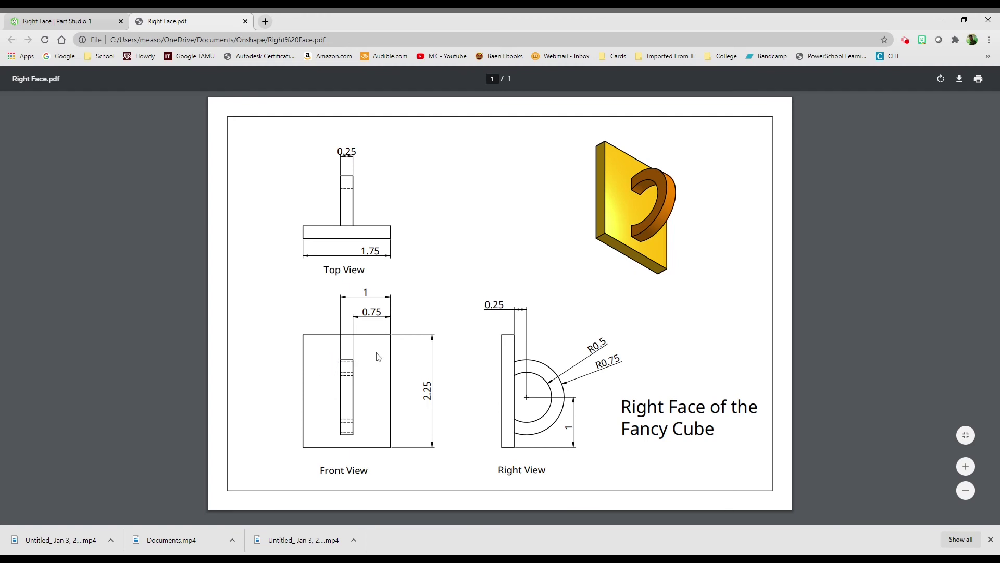
{"action": "left_click", "coordinate": [86, 19]}
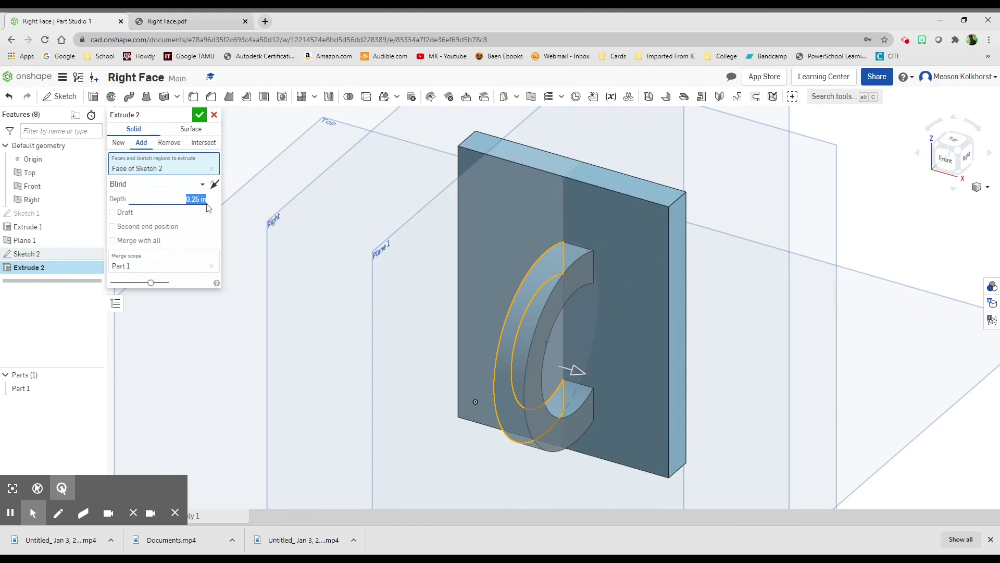
Step: Set Extrude 2's end type to Symmetric and commit the ring extrusion
{"action": "left_click", "coordinate": [130, 185]}
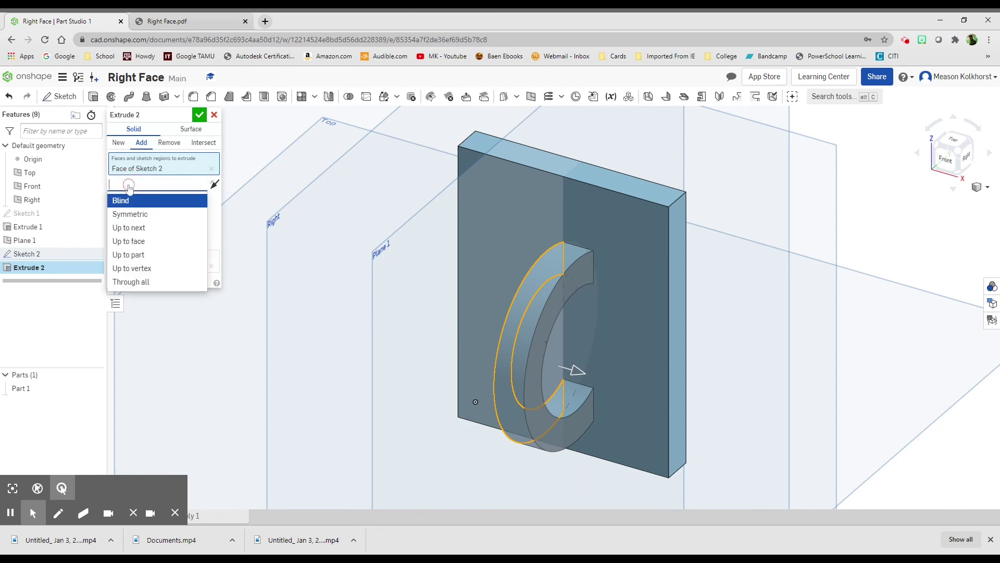
{"action": "left_click", "coordinate": [130, 217]}
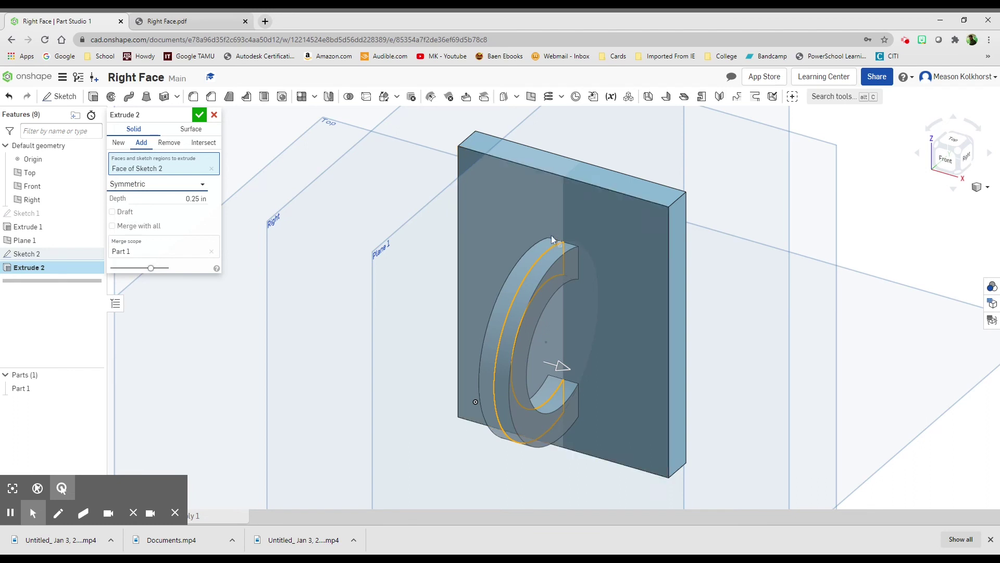
{"action": "left_click", "coordinate": [198, 116]}
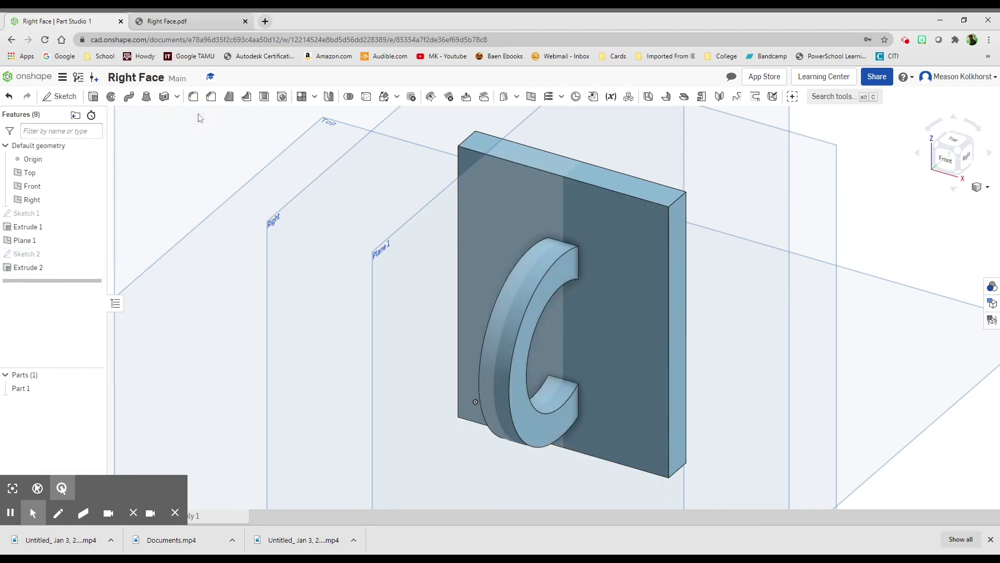
Step: View the part from the left-front corner and compare it with the Right Face drawing
{"action": "left_click", "coordinate": [938, 150]}
{"action": "scroll", "coordinate": [573, 287], "scroll_direction": "up", "scroll_amount": 3}
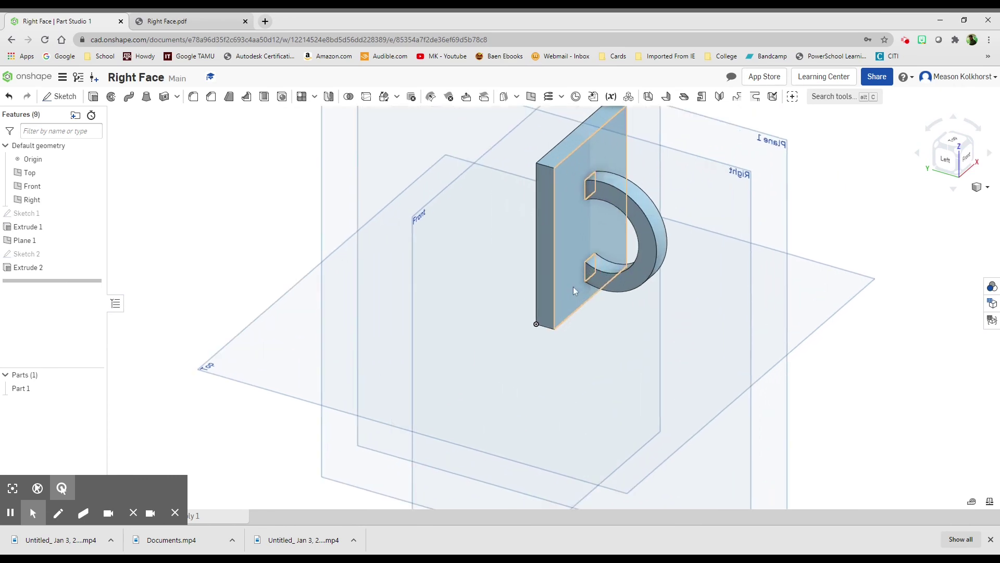
{"action": "scroll", "coordinate": [596, 280], "scroll_direction": "down", "scroll_amount": 1}
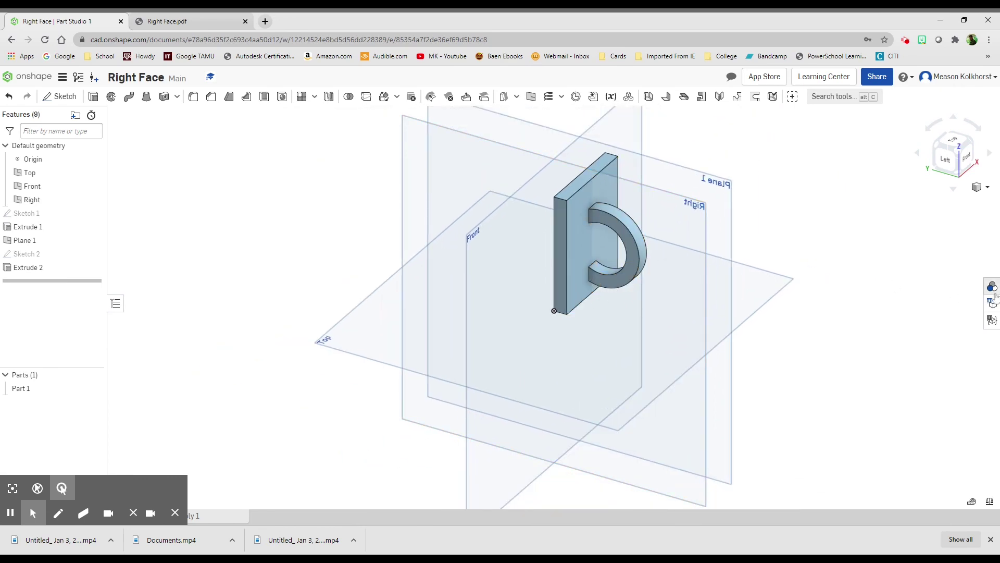
{"action": "left_click", "coordinate": [220, 24]}
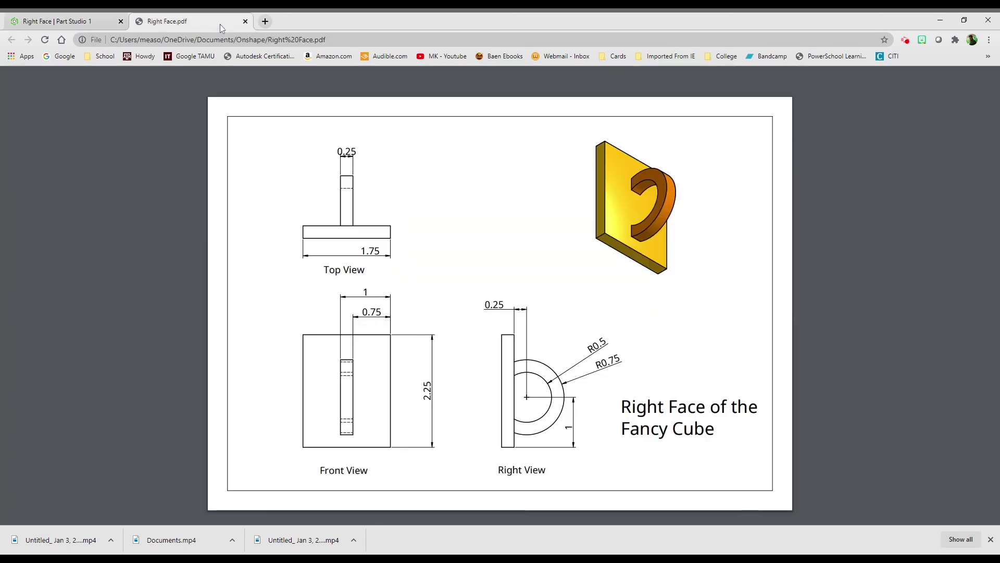
{"action": "left_click", "coordinate": [100, 22]}
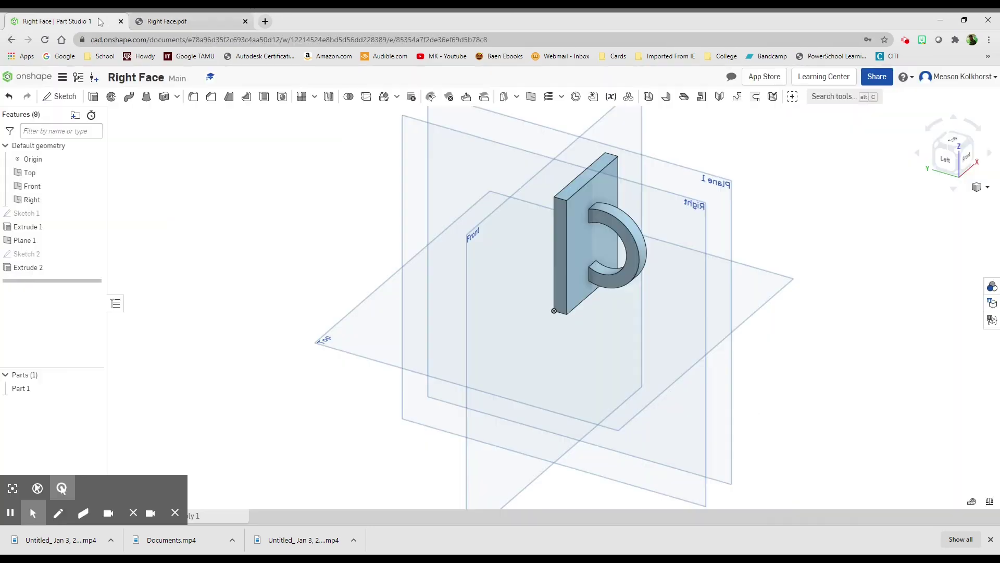
Step: Give Part 1 a teal (0C786F) appearance with opacity lowered to 0.81
{"action": "left_click", "coordinate": [992, 287]}
{"action": "right_click", "coordinate": [886, 139]}
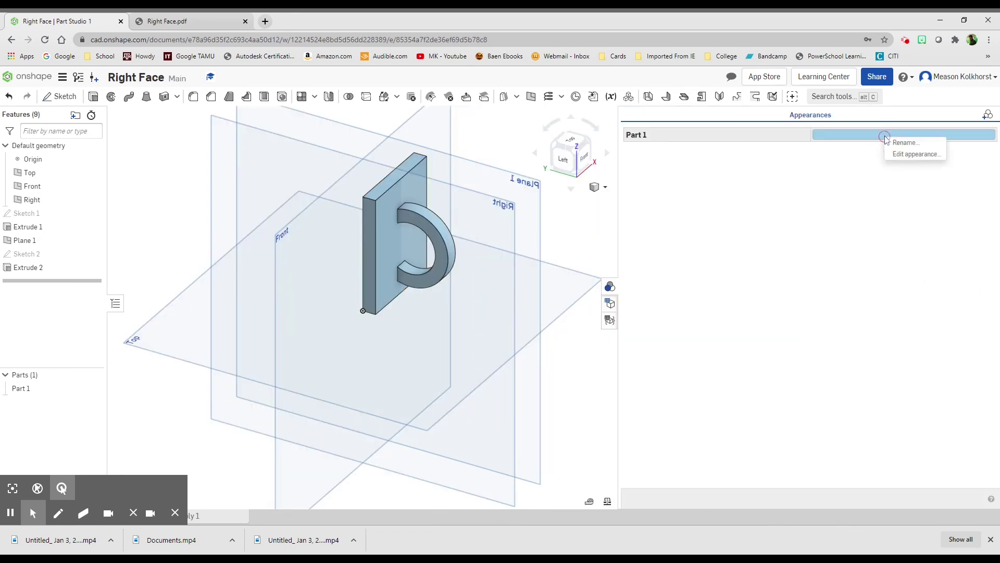
{"action": "left_click", "coordinate": [905, 154]}
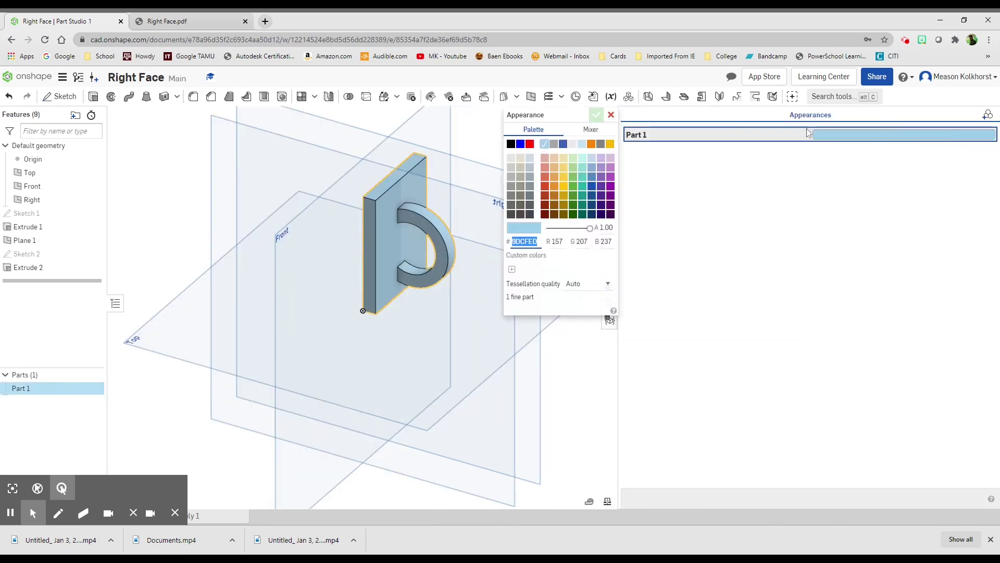
{"action": "left_click", "coordinate": [582, 205]}
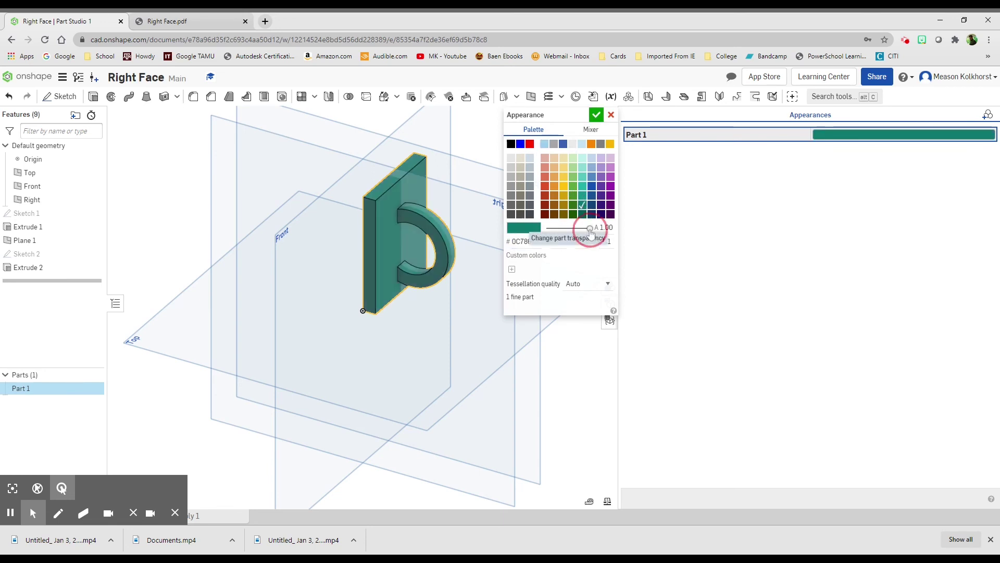
{"action": "left_click_drag", "start_coordinate": [589, 230], "coordinate": [581, 232]}
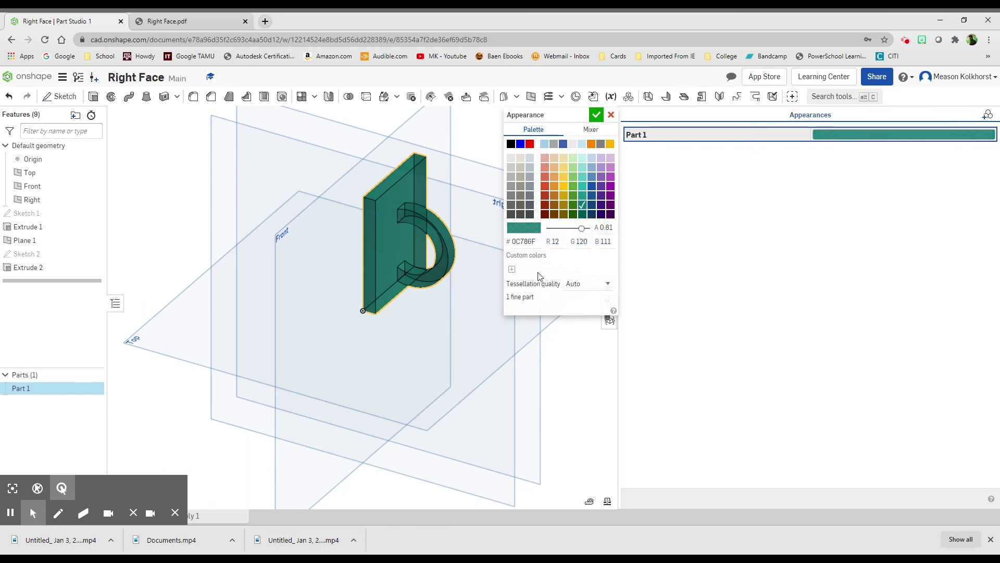
{"action": "left_click", "coordinate": [985, 118]}
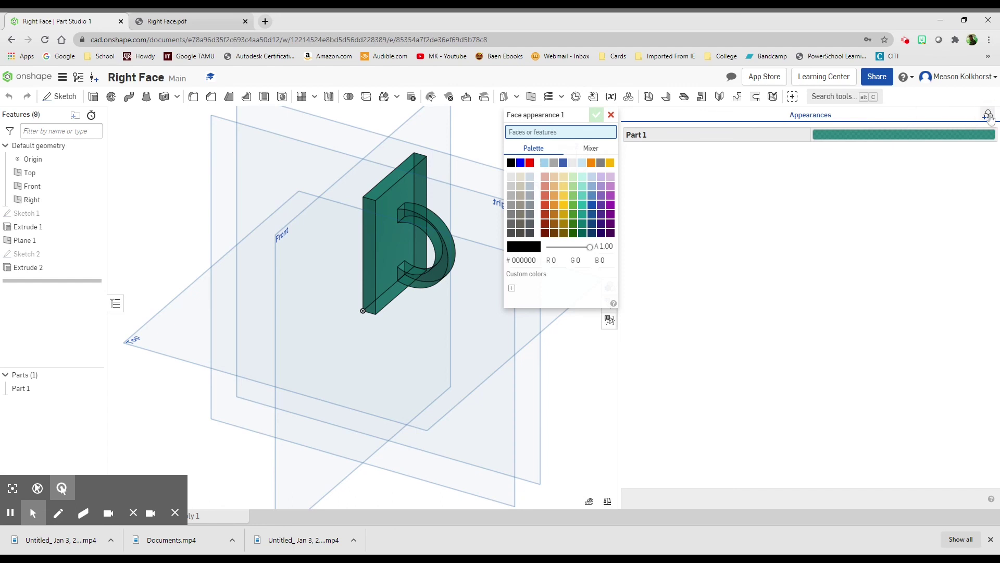
Step: Select the four C-ring faces and colour them red (DD5228) in Face appearance 1
{"action": "left_click", "coordinate": [444, 248]}
{"action": "left_click", "coordinate": [432, 257]}
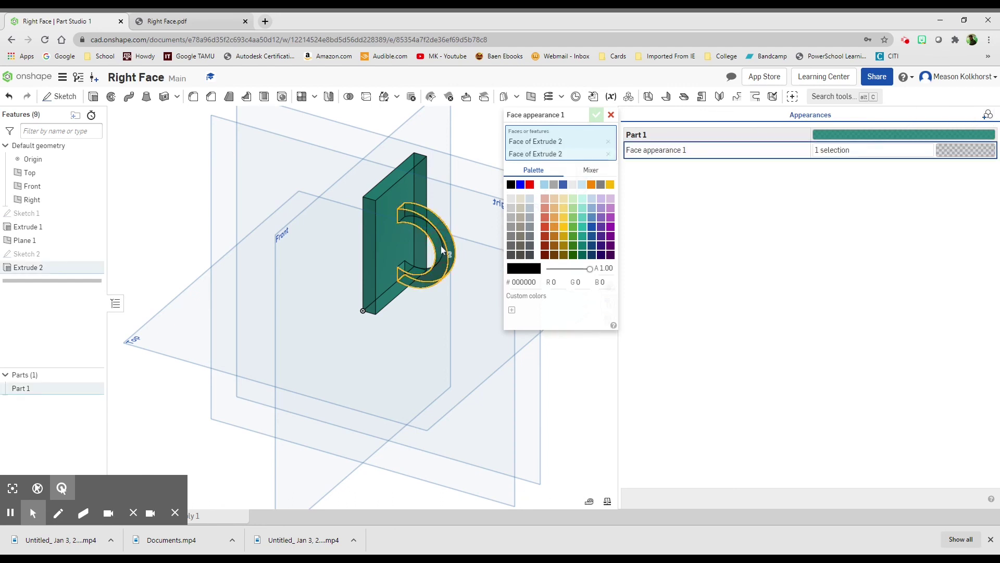
{"action": "left_click", "coordinate": [417, 273]}
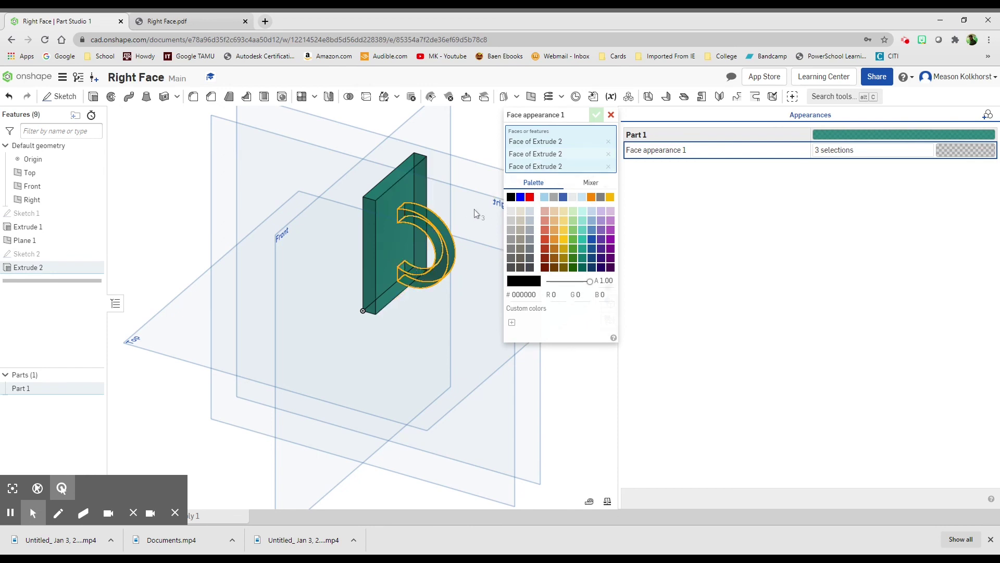
{"action": "right_click_drag", "start_coordinate": [474, 211], "coordinate": [406, 220]}
{"action": "left_click", "coordinate": [397, 226]}
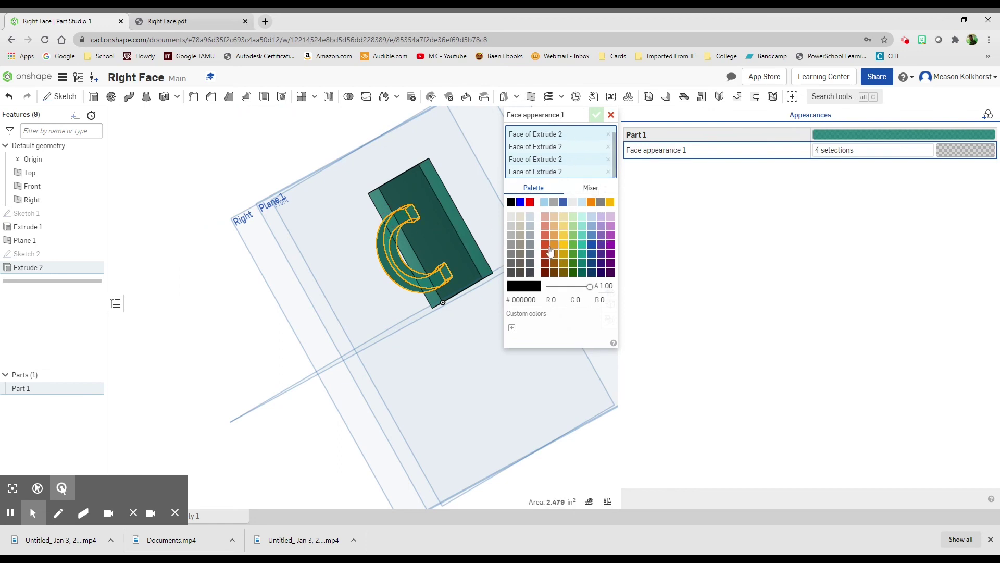
{"action": "left_click", "coordinate": [545, 245]}
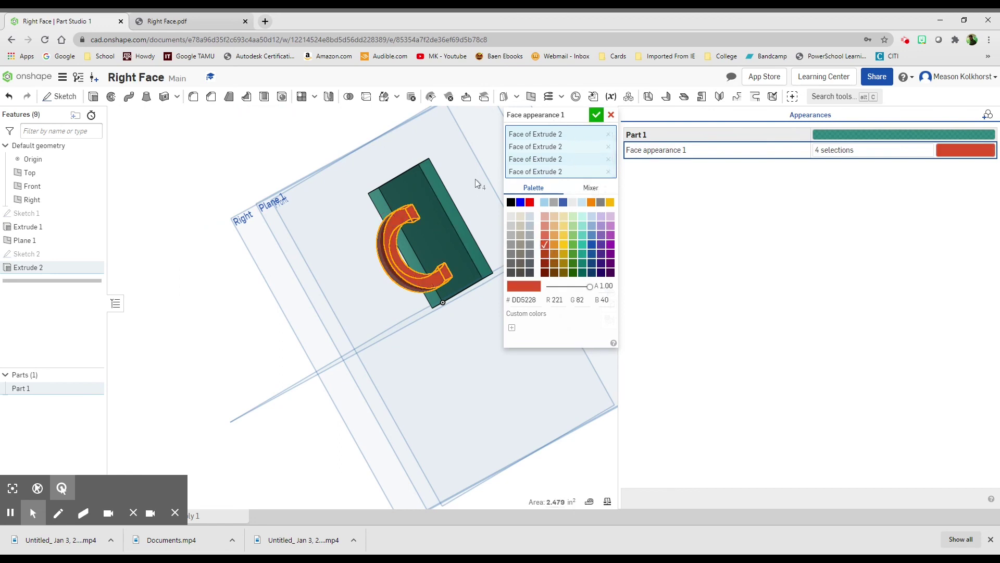
{"action": "right_click_drag", "start_coordinate": [476, 179], "coordinate": [539, 191]}
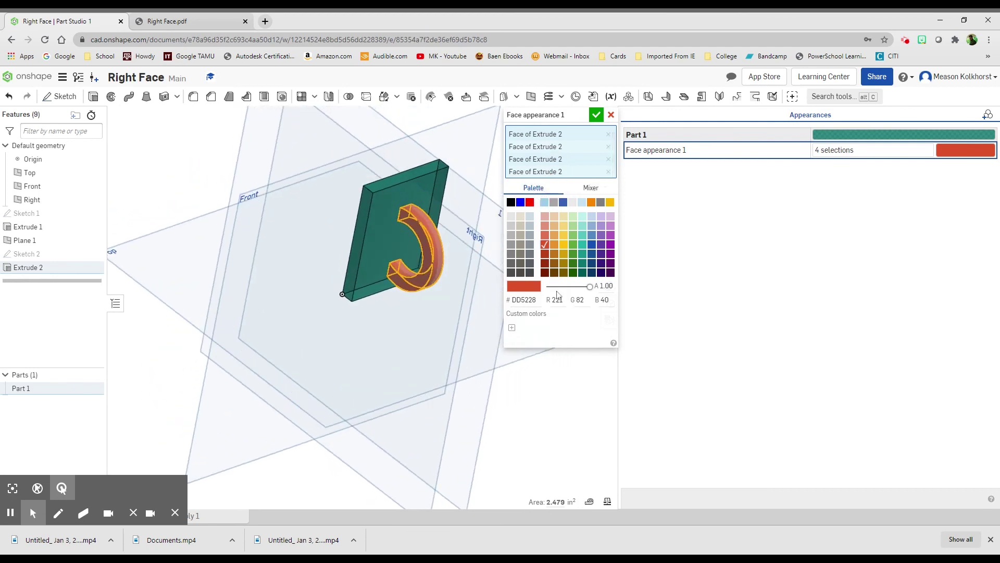
{"action": "left_click", "coordinate": [597, 115]}
{"action": "right_click_drag", "start_coordinate": [532, 235], "coordinate": [486, 224]}
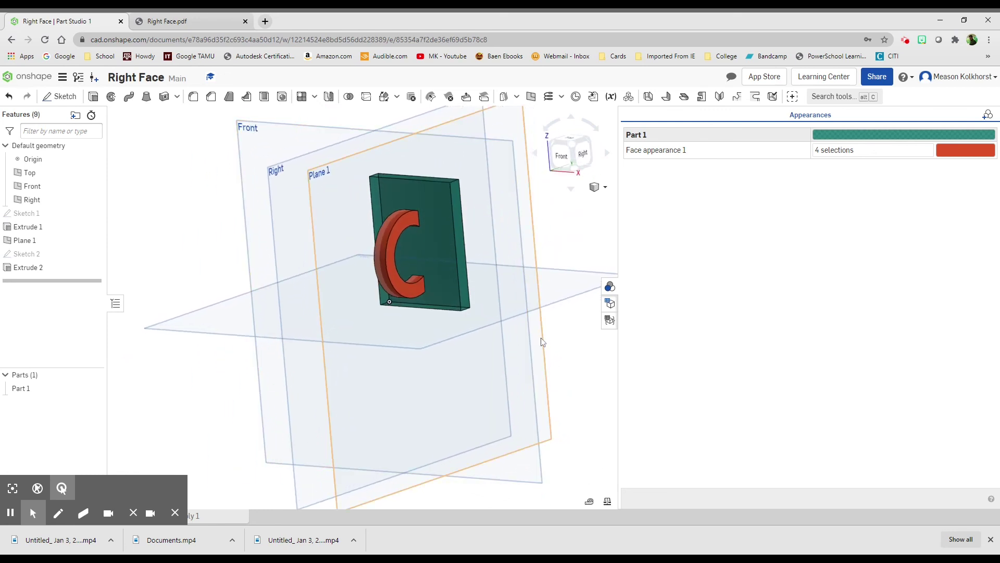